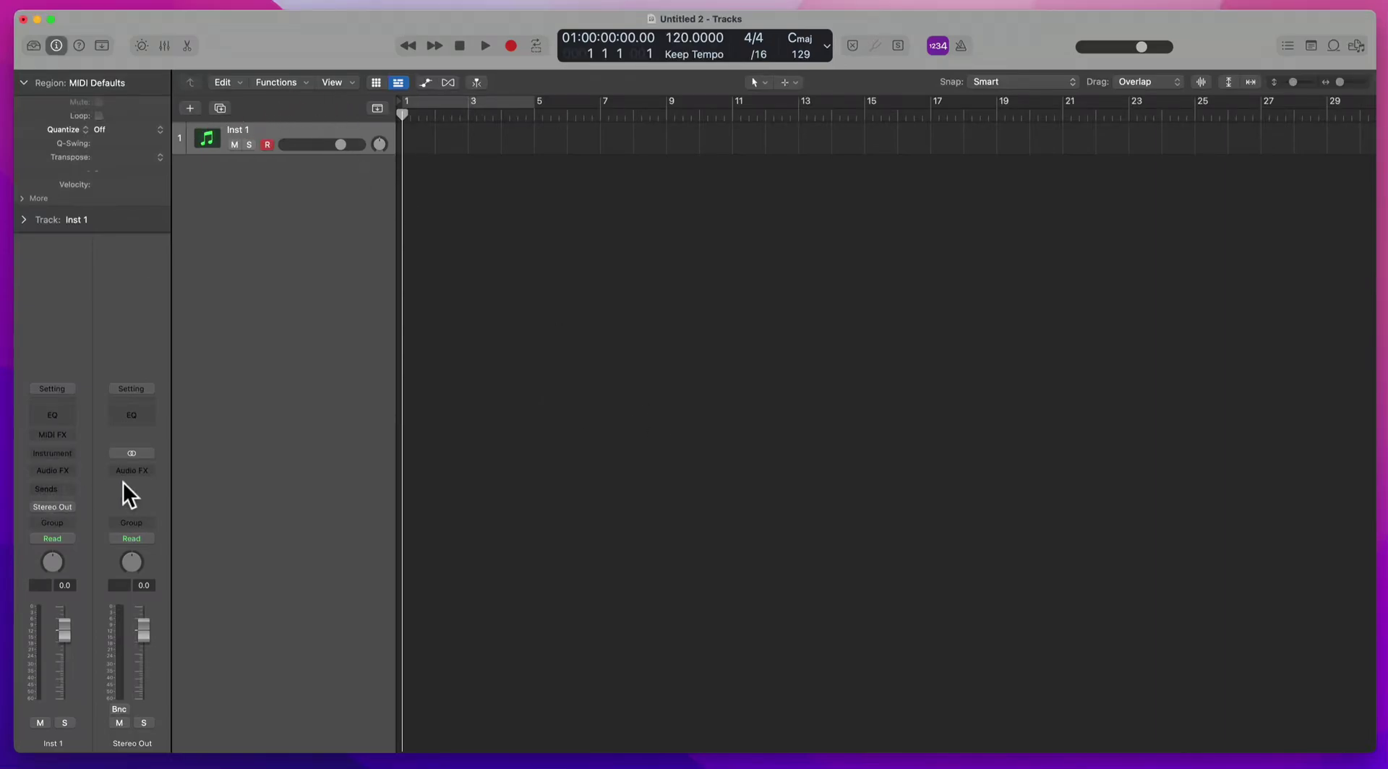
Insert Gospel Rotary (Mono->Stereo) in the empty Audio FX slot of Inst 1.
{"action": "left_click", "coordinate": [70, 473]}
{"action": "mouse_move", "coordinate": [73, 767]}
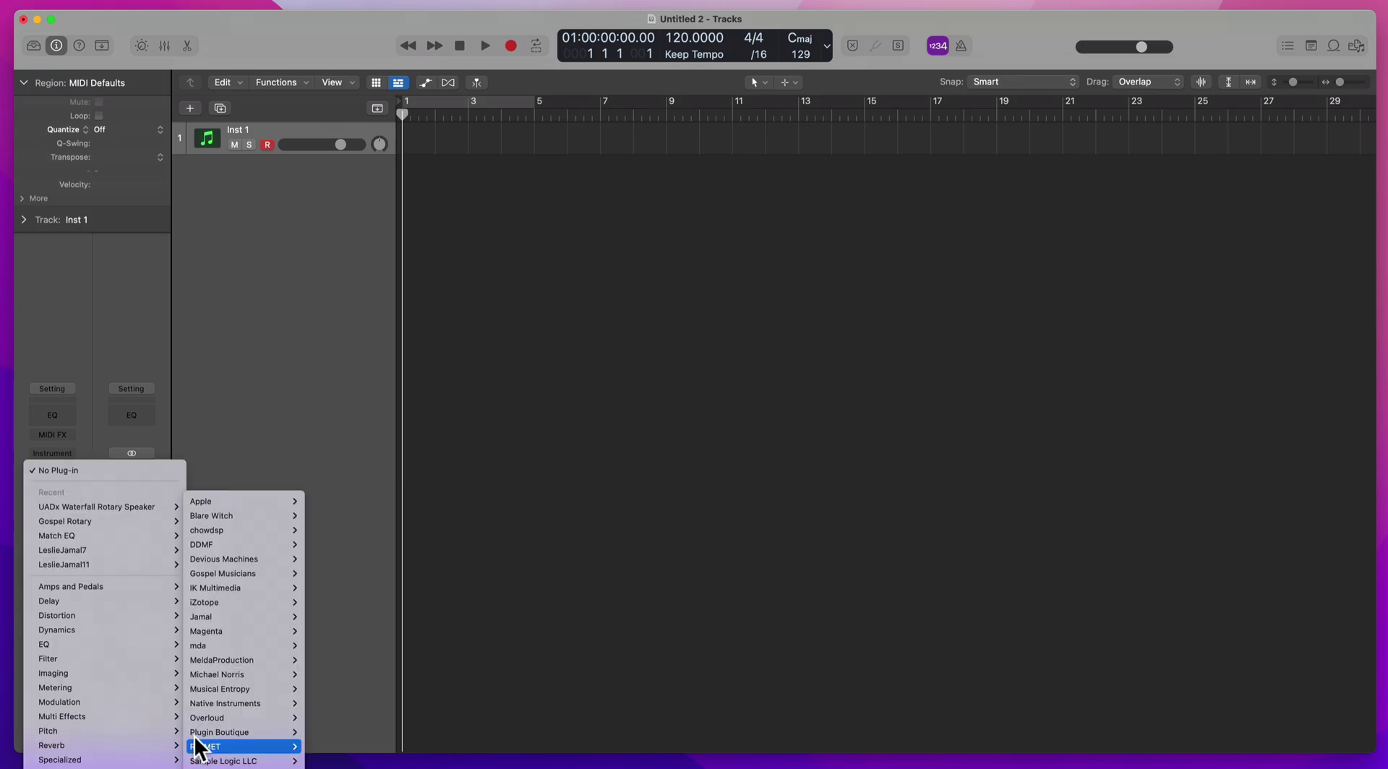
{"action": "mouse_move", "coordinate": [88, 538]}
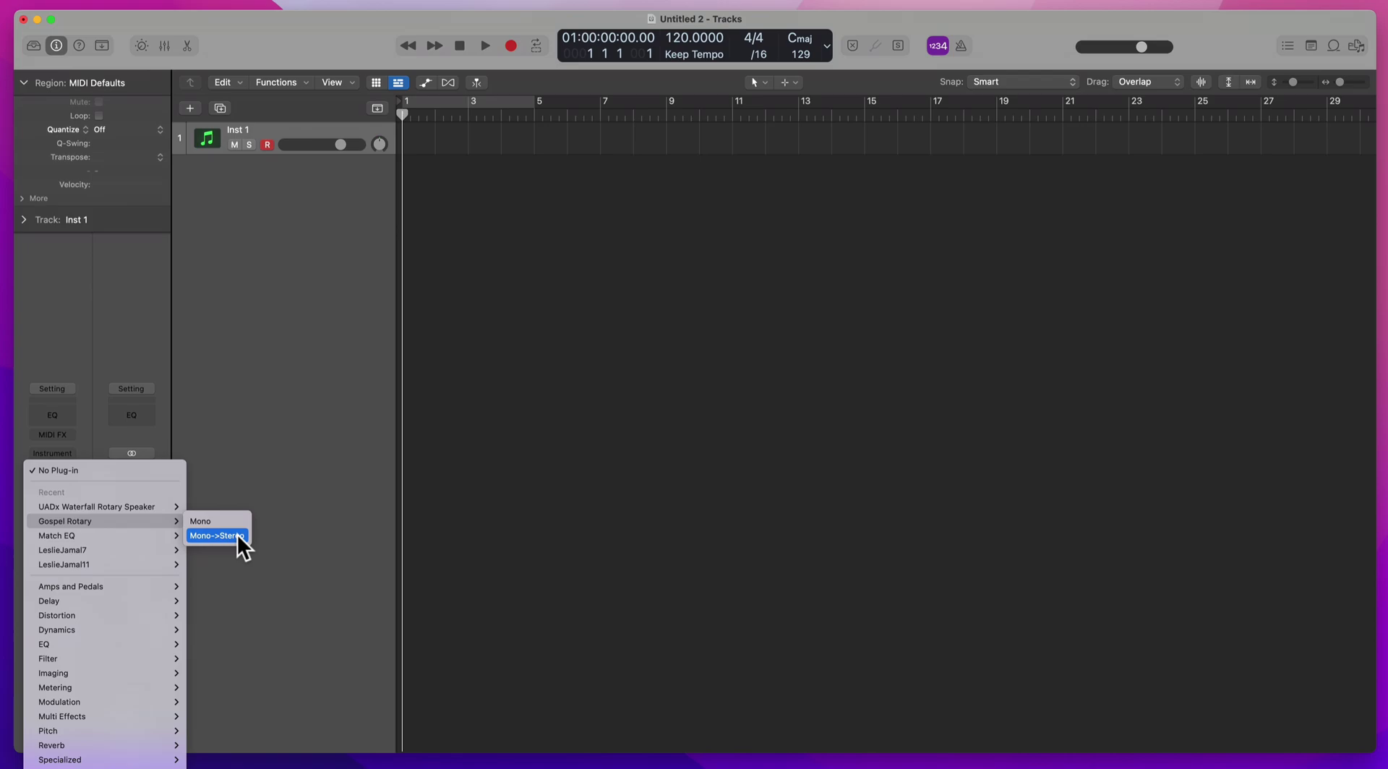
{"action": "left_click", "coordinate": [232, 537]}
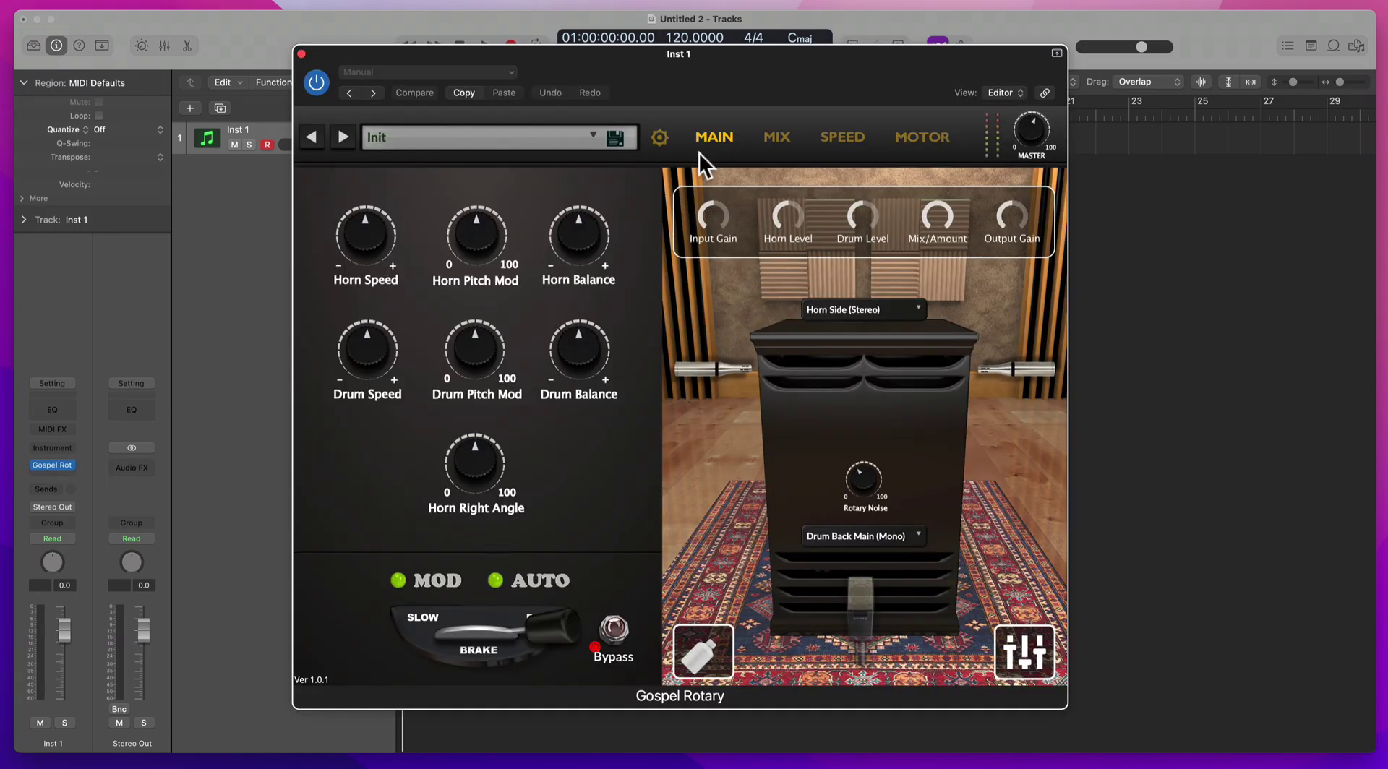
Start Learn MIDI CC on the Gospel Rotary brake lever from its right-click menu.
{"action": "left_click_drag", "start_coordinate": [728, 70], "coordinate": [715, 71]}
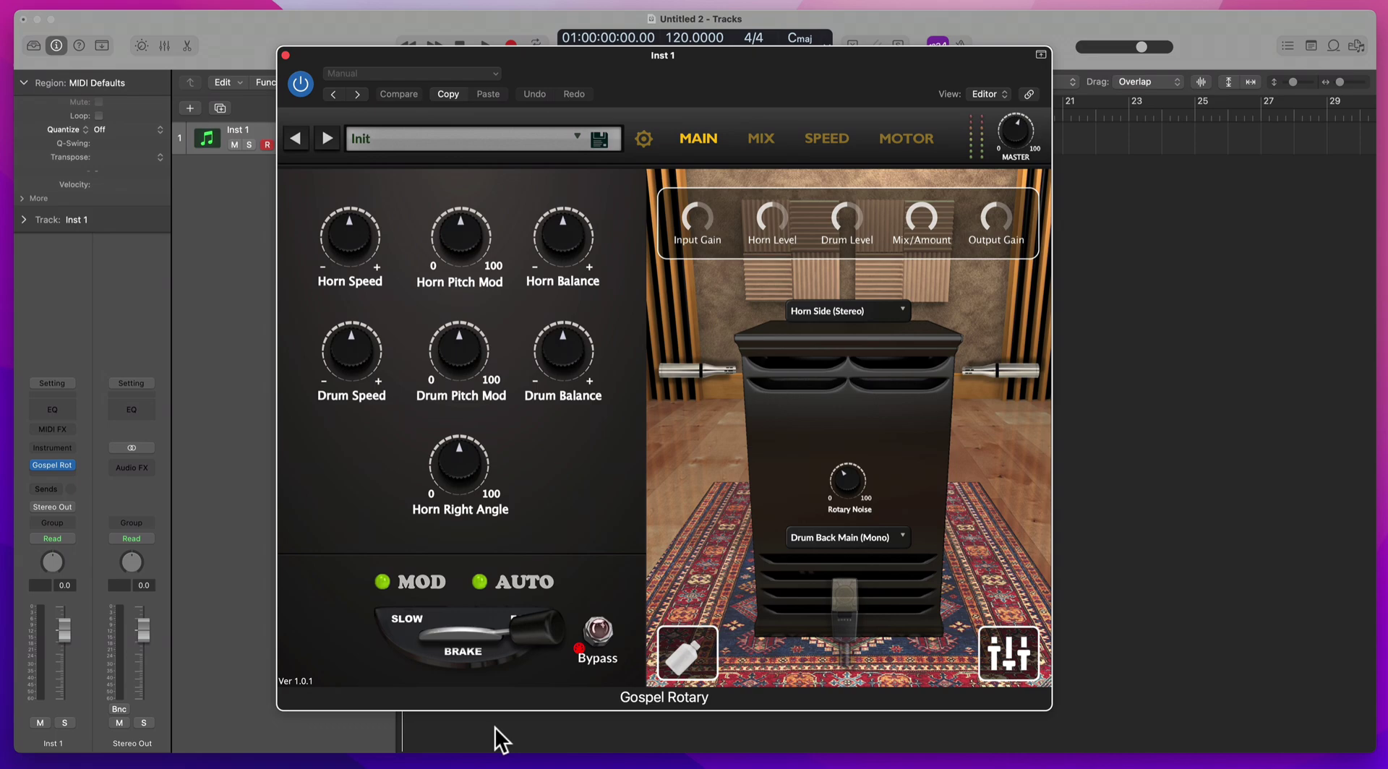
{"action": "right_click", "coordinate": [483, 648]}
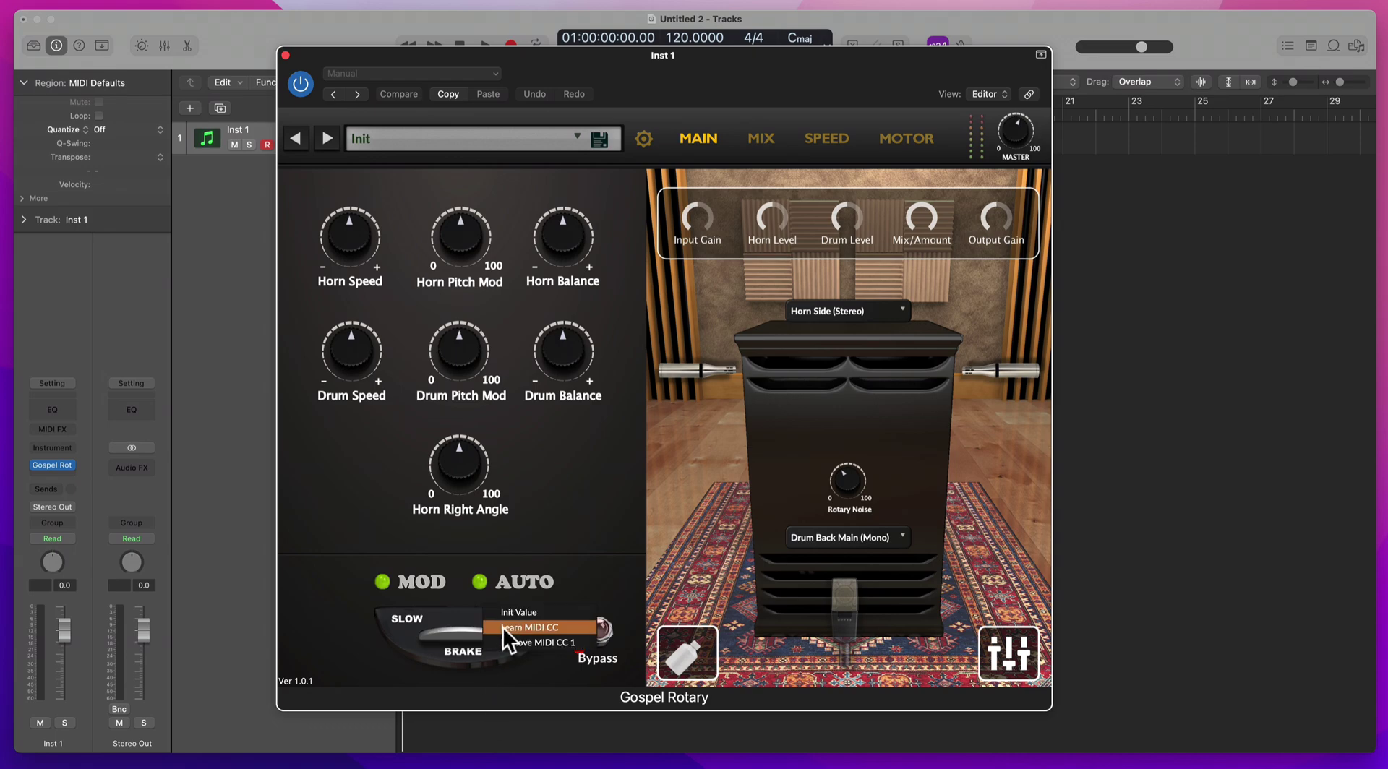
{"action": "left_click", "coordinate": [501, 632]}
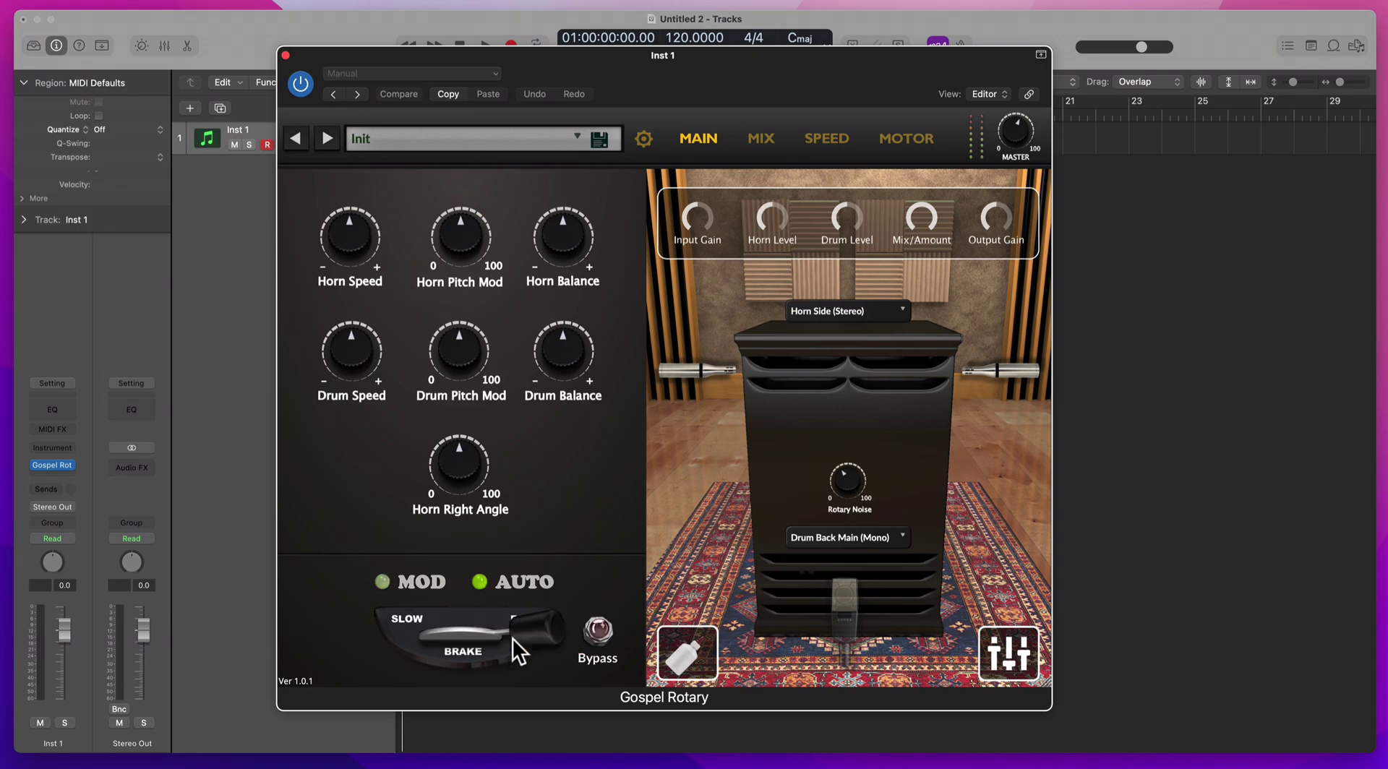
{"action": "right_click", "coordinate": [476, 621]}
{"action": "left_click", "coordinate": [586, 552]}
Switch the rotary speed lever to Slow, then shrink and reposition the plugin window.
{"action": "right_click", "coordinate": [469, 603]}
{"action": "left_click", "coordinate": [463, 611]}
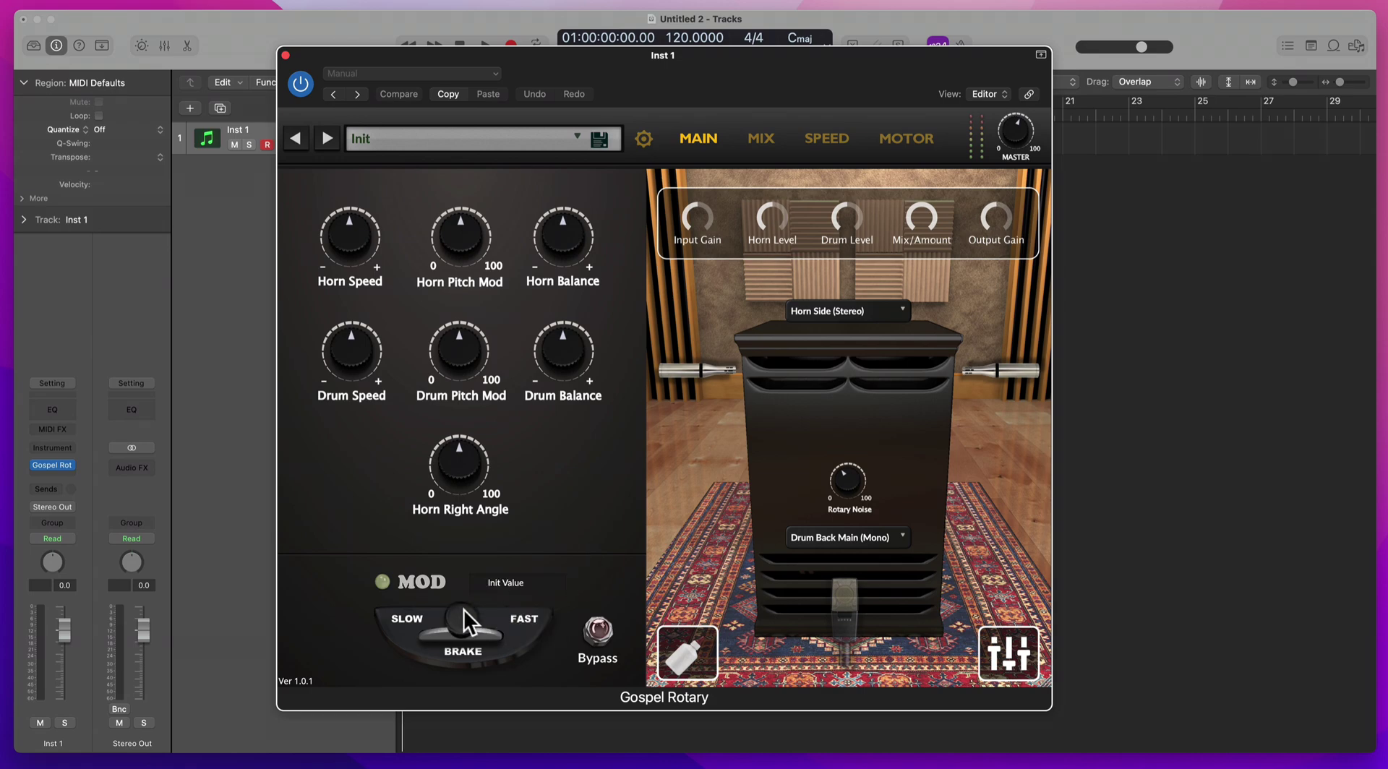
{"action": "left_click_drag", "start_coordinate": [444, 622], "coordinate": [342, 629]}
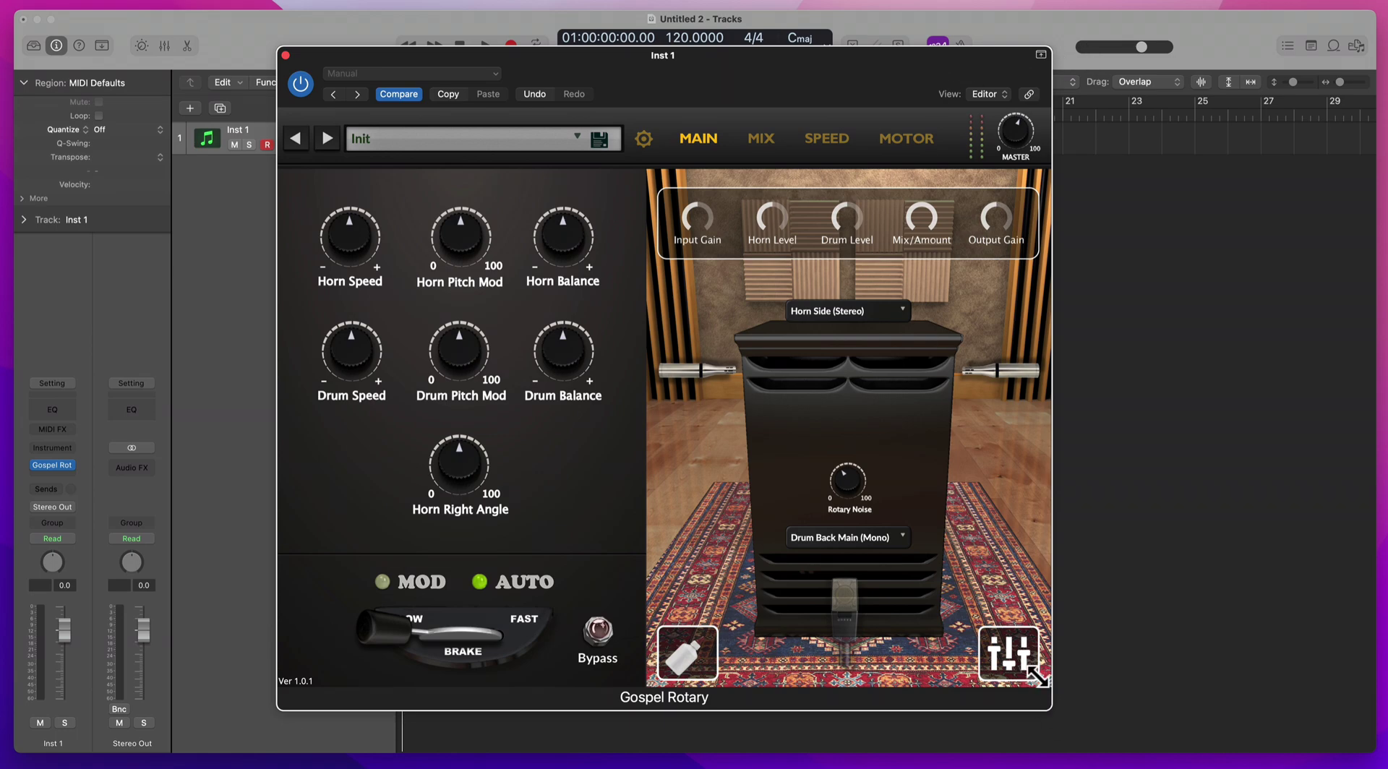
{"action": "left_click_drag", "start_coordinate": [1004, 648], "coordinate": [996, 644]}
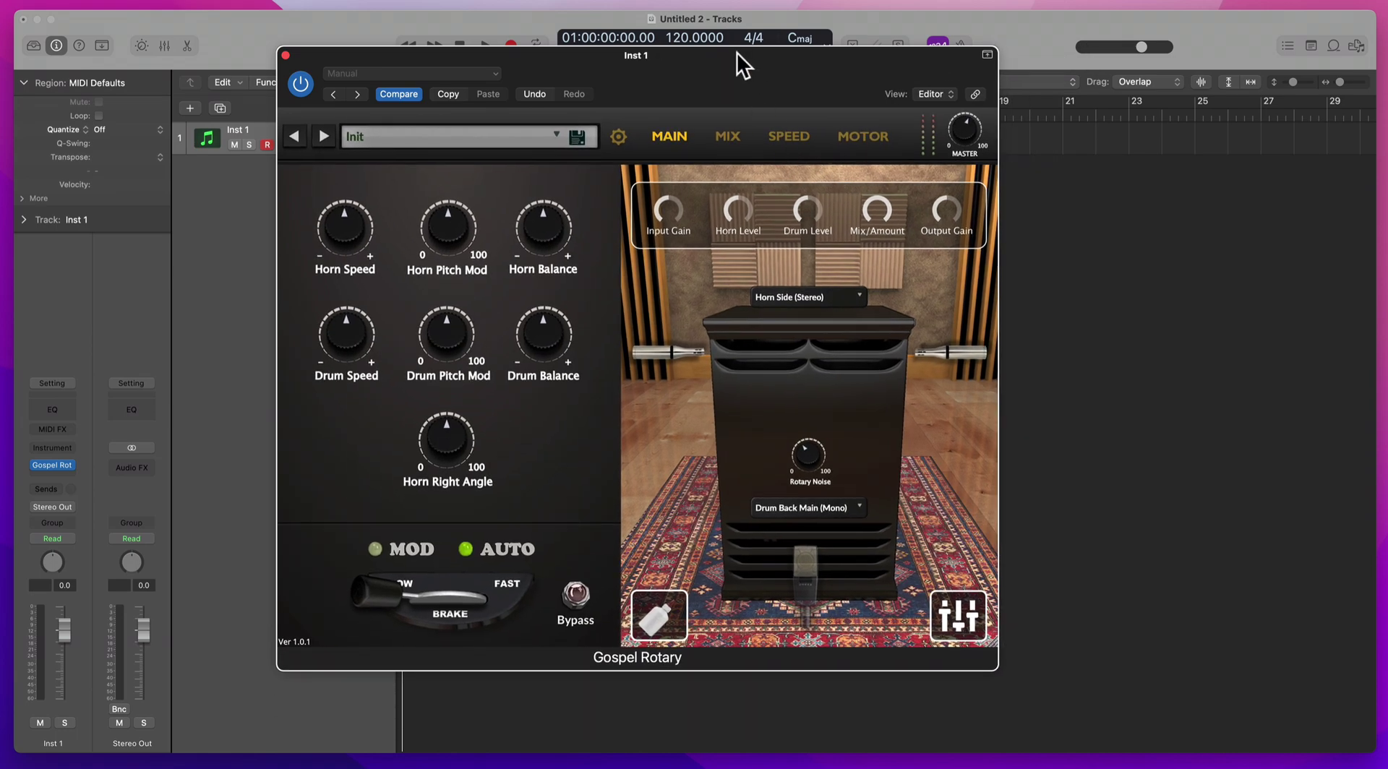
{"action": "left_click_drag", "start_coordinate": [737, 53], "coordinate": [882, 136]}
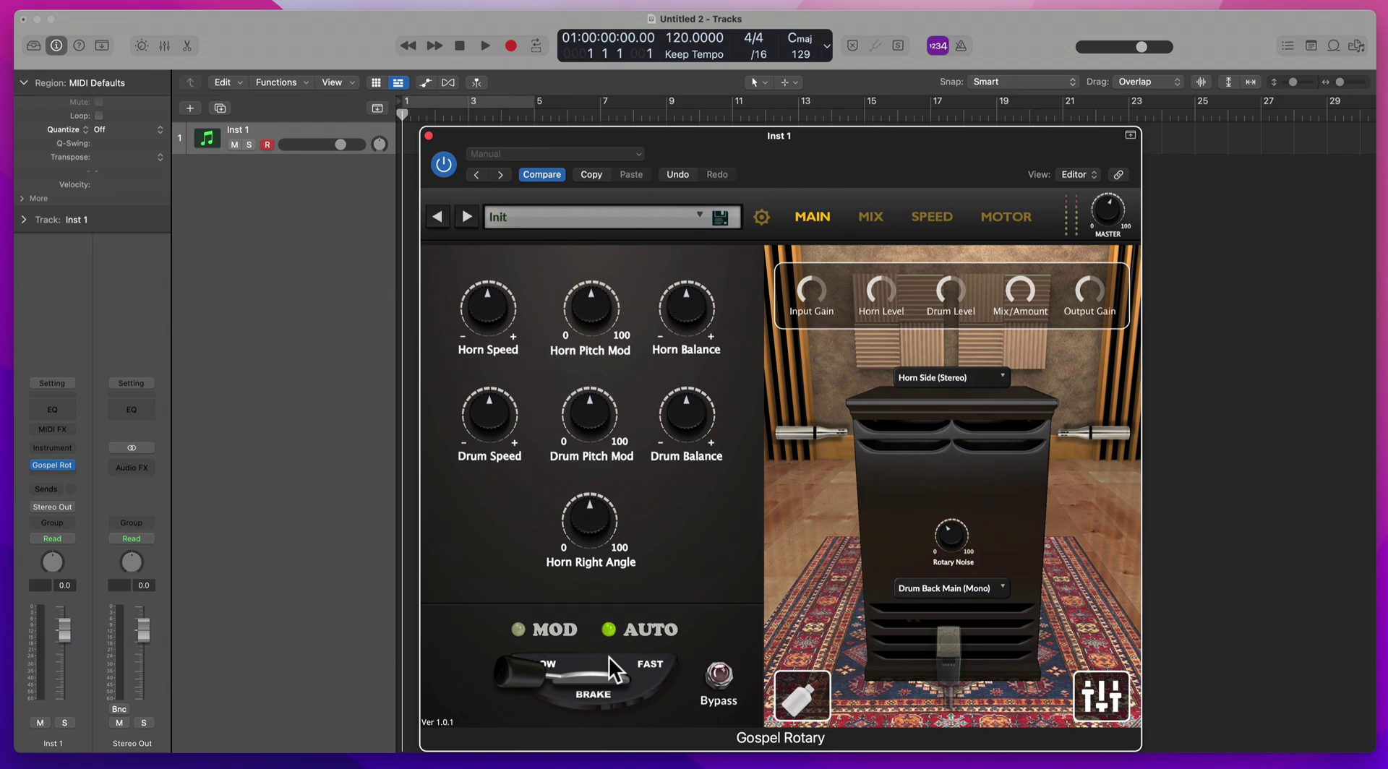
{"action": "right_click", "coordinate": [609, 656]}
{"action": "left_click", "coordinate": [640, 649]}
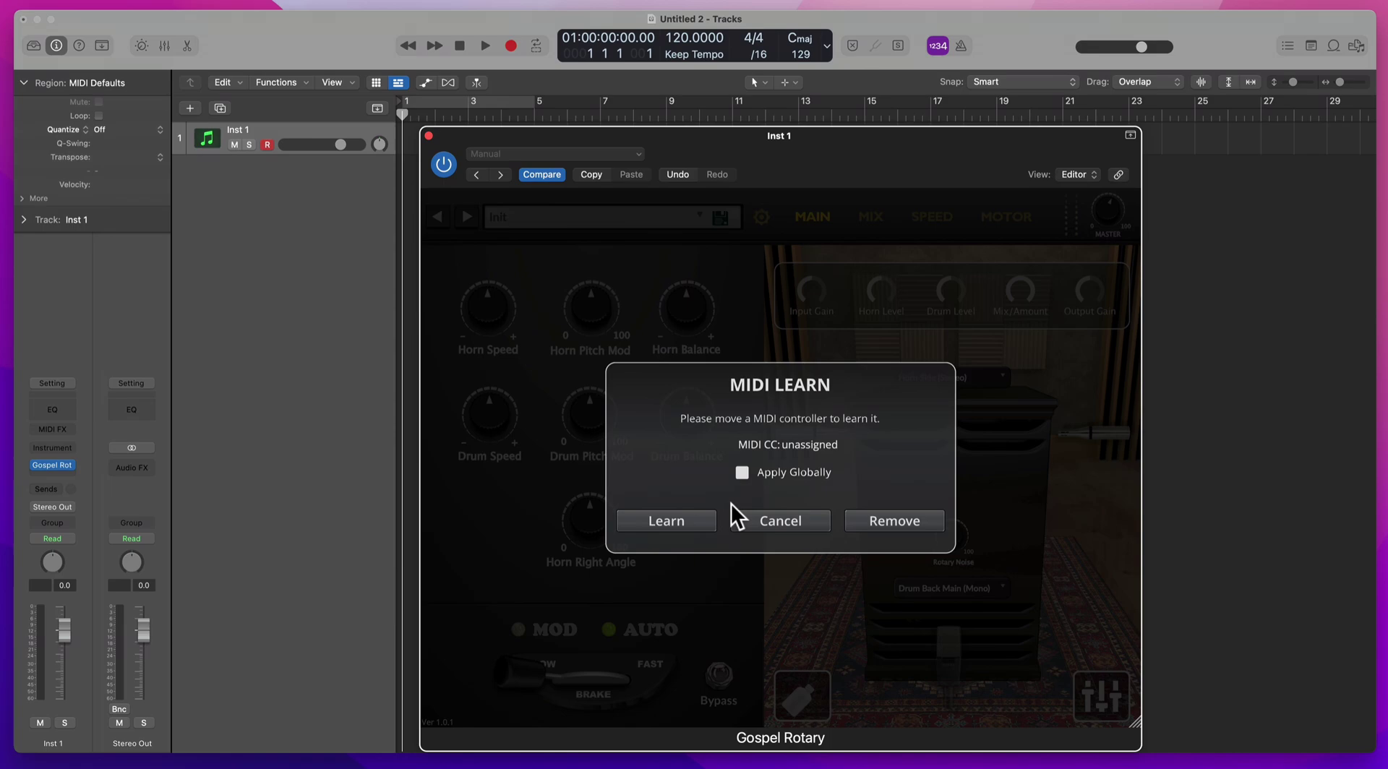
{"action": "left_click", "coordinate": [805, 521]}
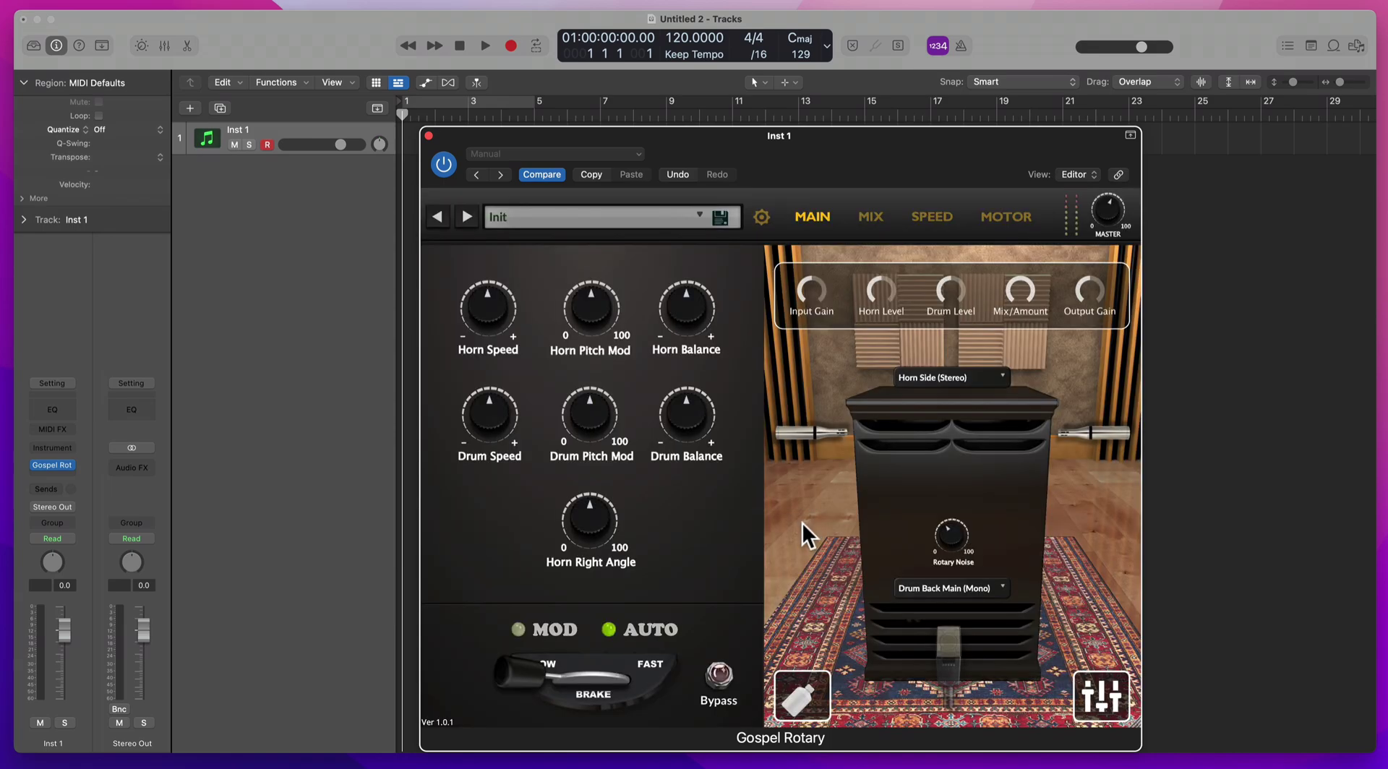
{"action": "right_click", "coordinate": [613, 661]}
{"action": "left_click", "coordinate": [603, 661]}
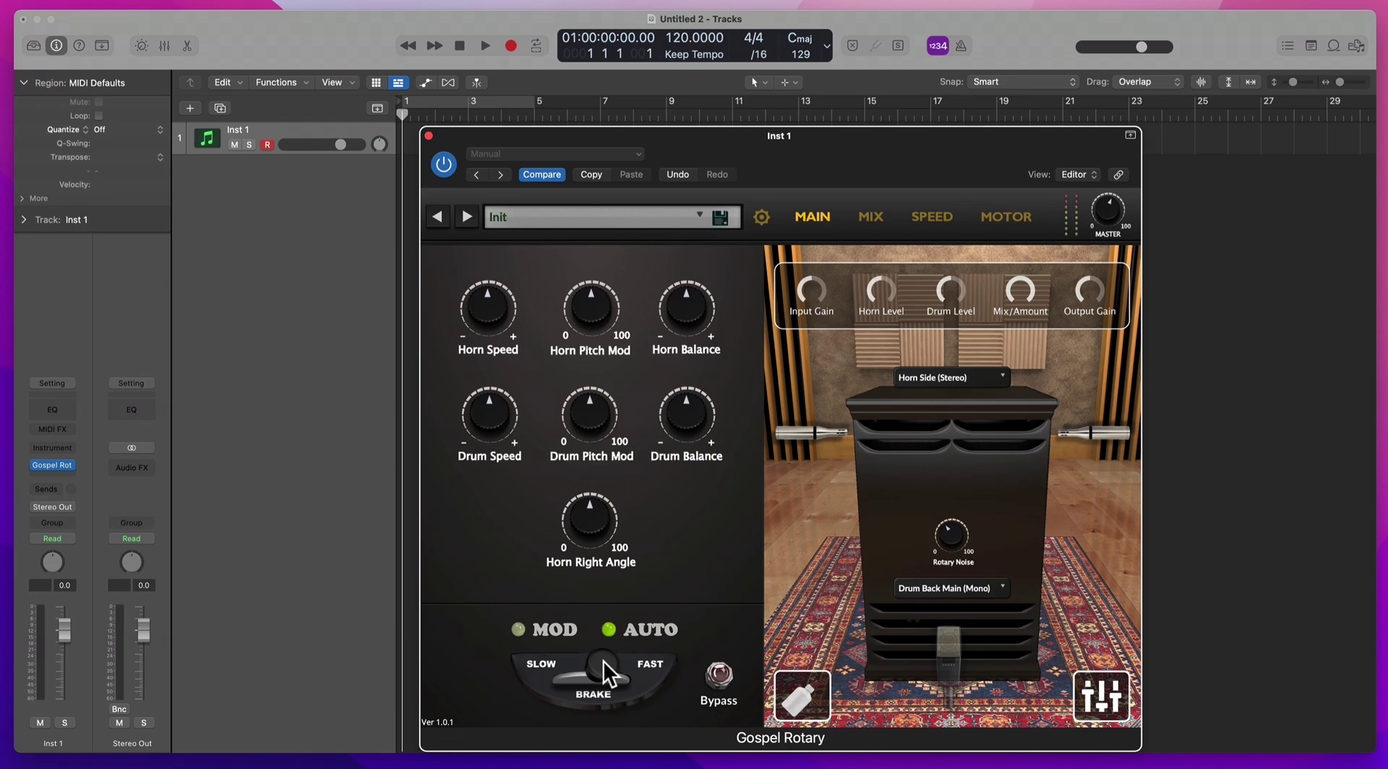
{"action": "left_click", "coordinate": [640, 670]}
Switch the speed lever to Fast and open Controller Assignments (Cmd-L), centred on screen.
{"action": "left_click", "coordinate": [647, 668]}
{"action": "key", "text": "super+l"}
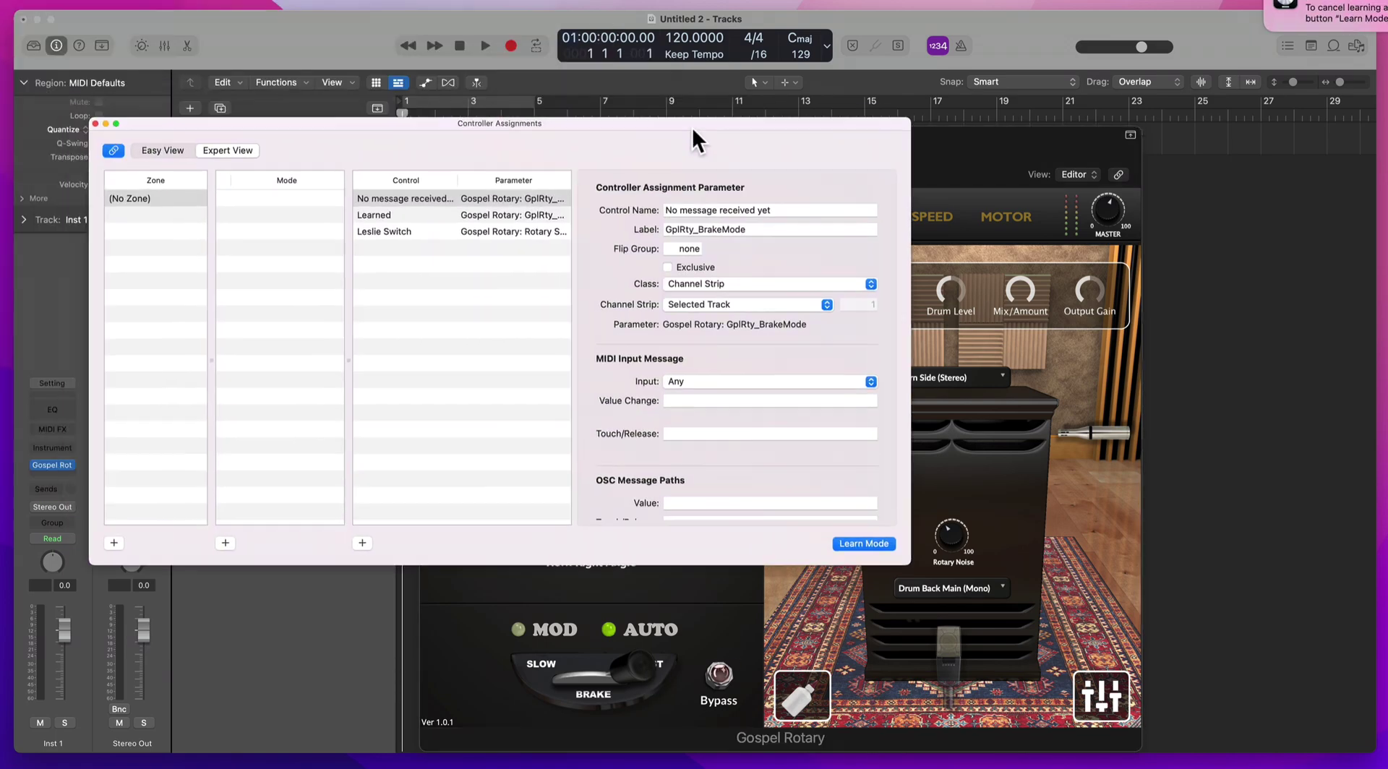
{"action": "left_click_drag", "start_coordinate": [695, 136], "coordinate": [790, 175]}
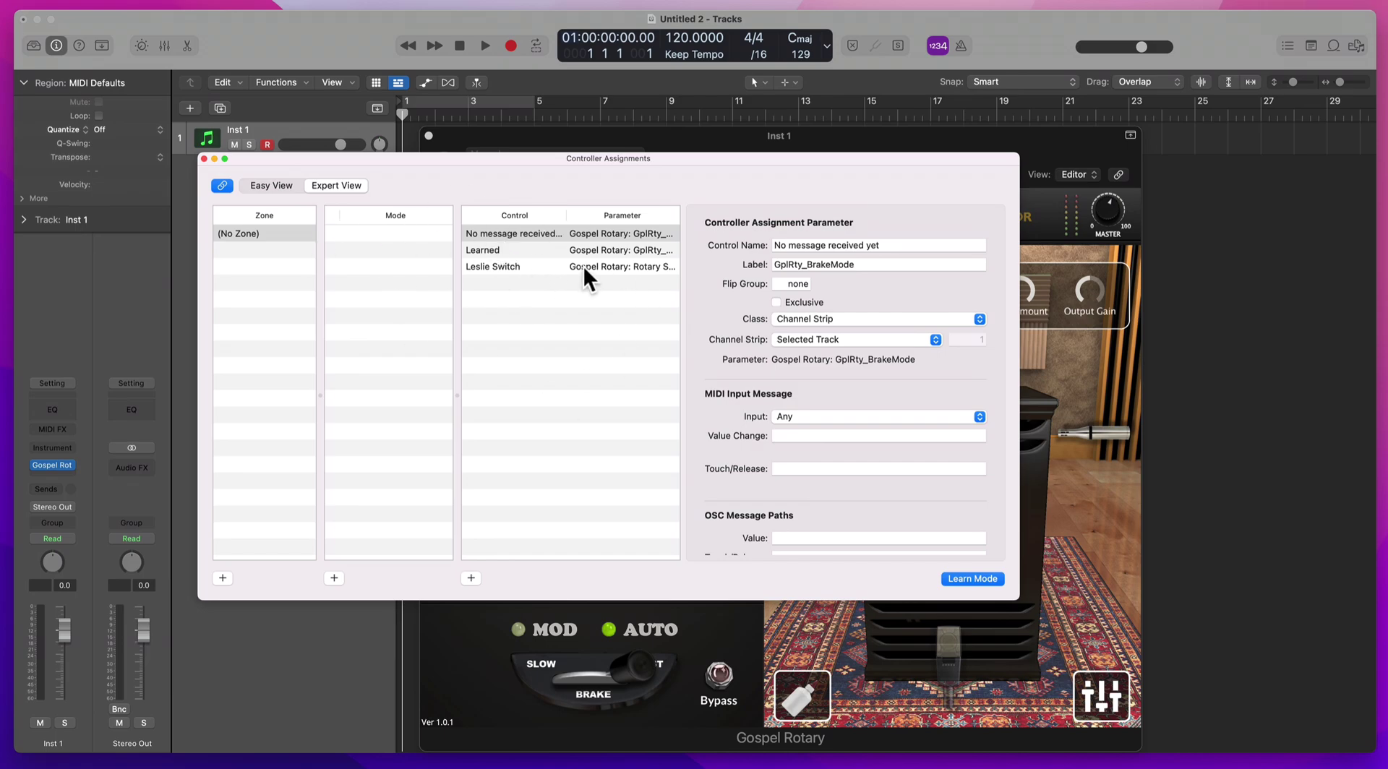
Select the Leslie Switch assignment, leave Learn Mode and select the (No Zone) zone.
{"action": "left_click", "coordinate": [498, 266]}
{"action": "key", "text": "Delete"}
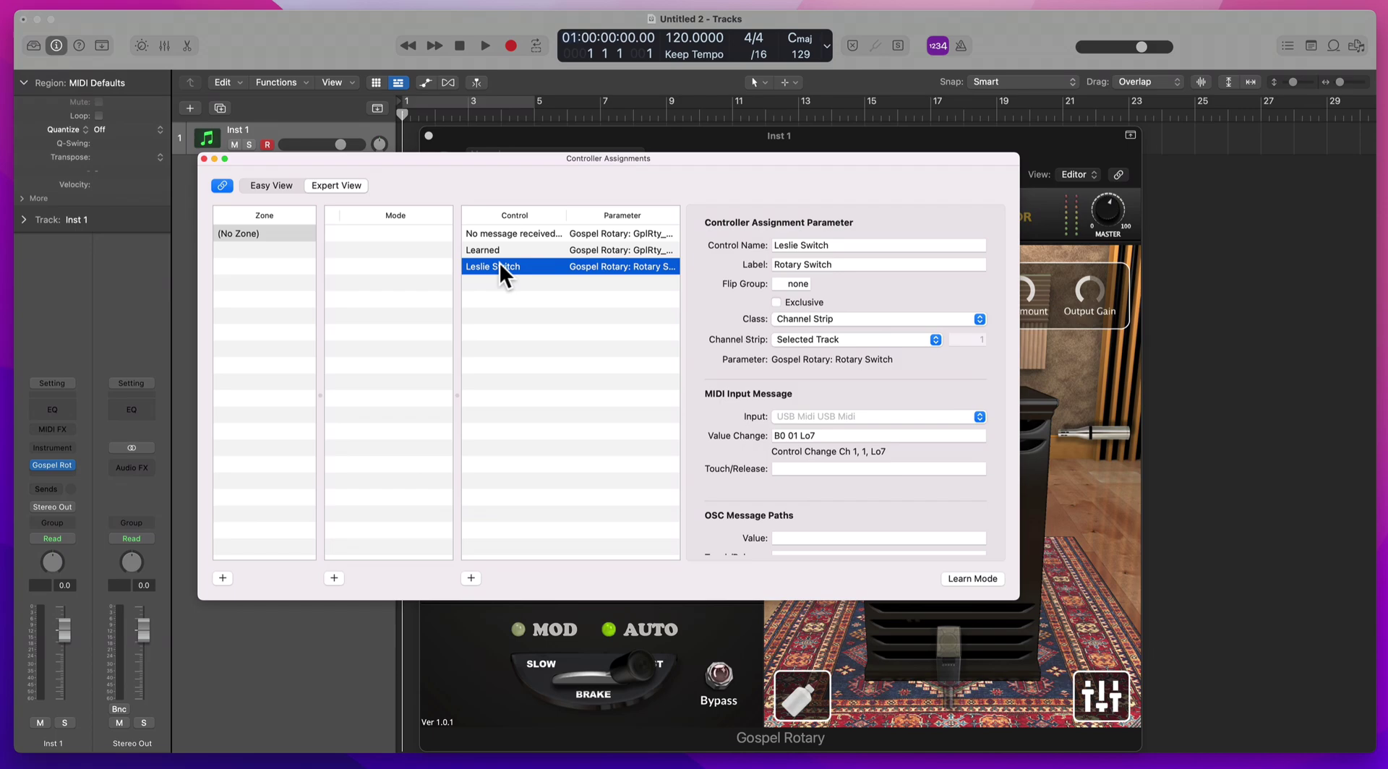
{"action": "left_click", "coordinate": [280, 233]}
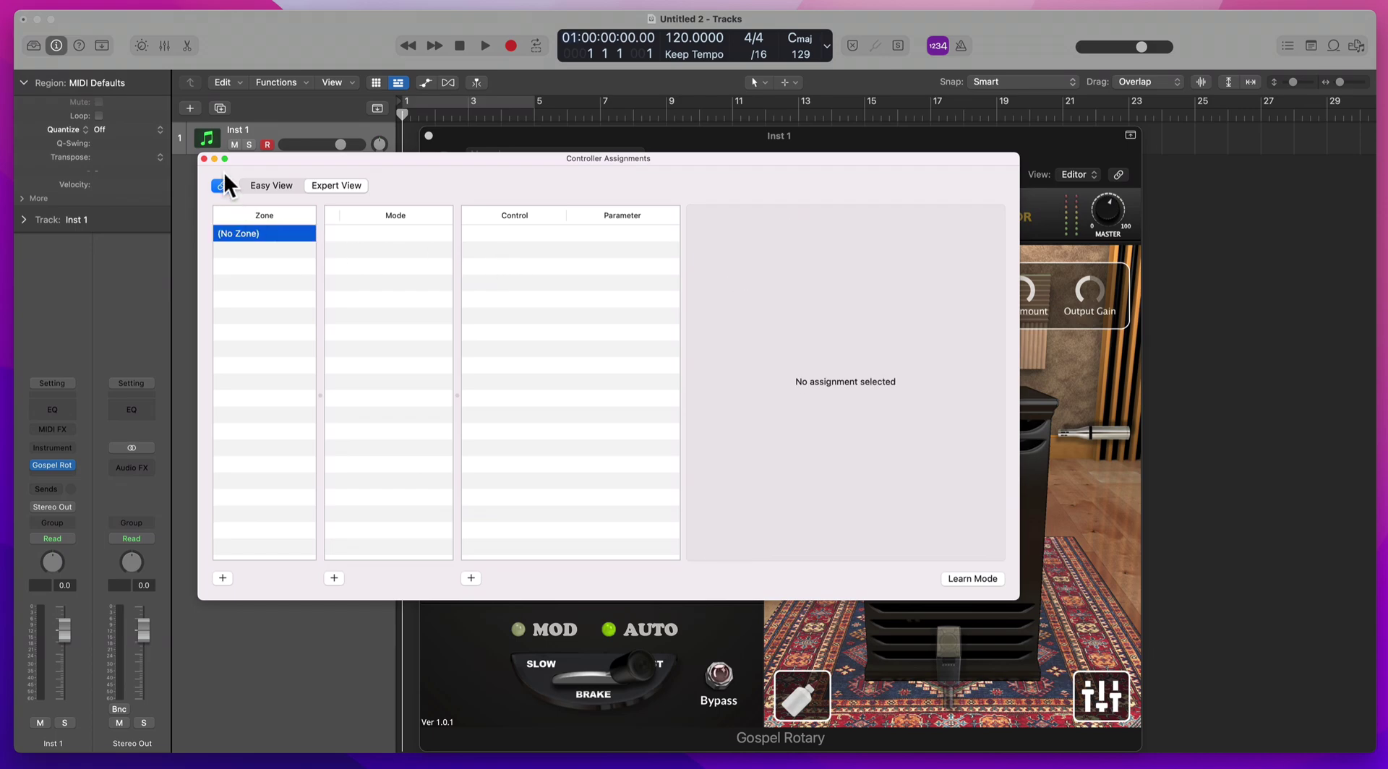
Close Controller Assignments, return the speed lever to Fast, and reopen the assignments.
{"action": "left_click", "coordinate": [204, 157]}
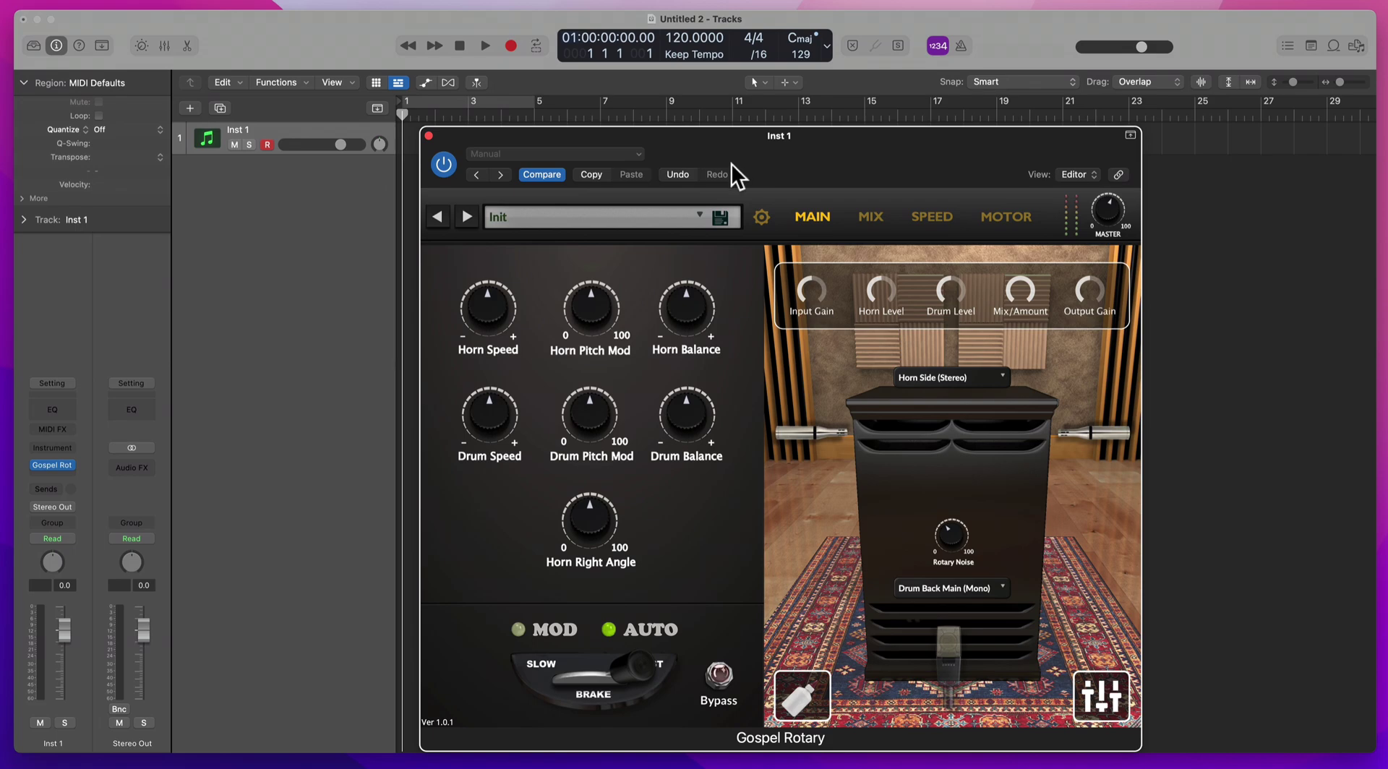
{"action": "left_click", "coordinate": [584, 660]}
{"action": "left_click_drag", "start_coordinate": [583, 661], "coordinate": [636, 665]}
{"action": "key", "text": "super+l"}
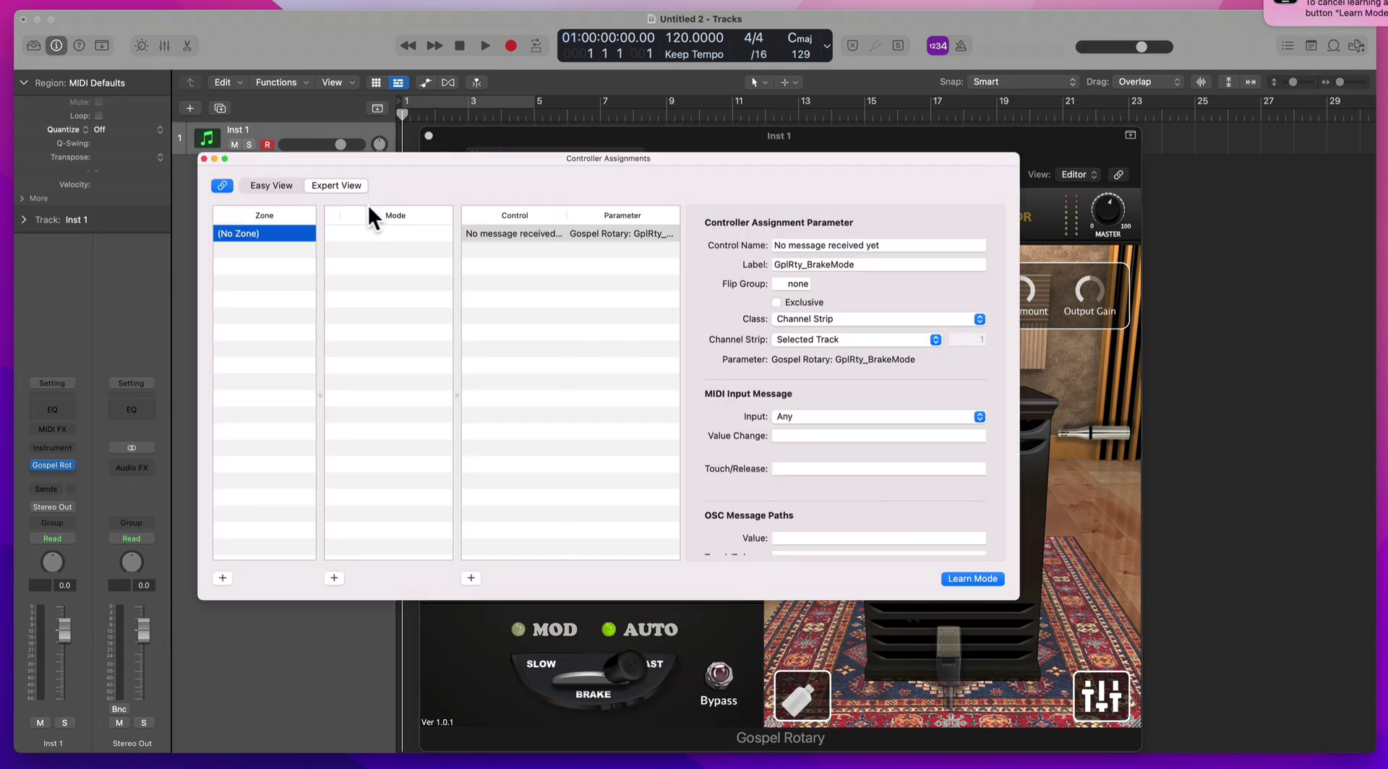
Learn the brake switch to Control Change Ch 1, 1, Lo7 using Learn Mode in Easy View.
{"action": "left_click", "coordinate": [978, 578]}
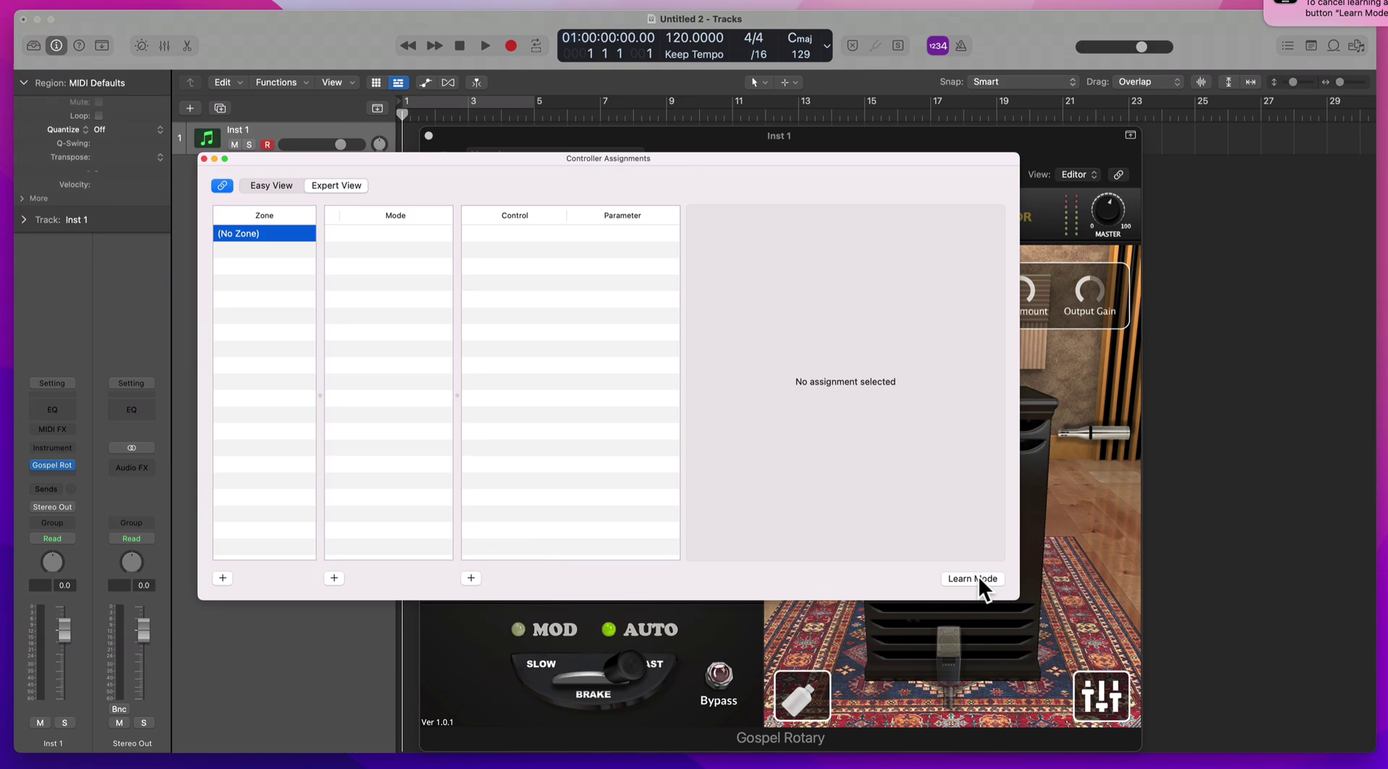
{"action": "left_click", "coordinate": [976, 579]}
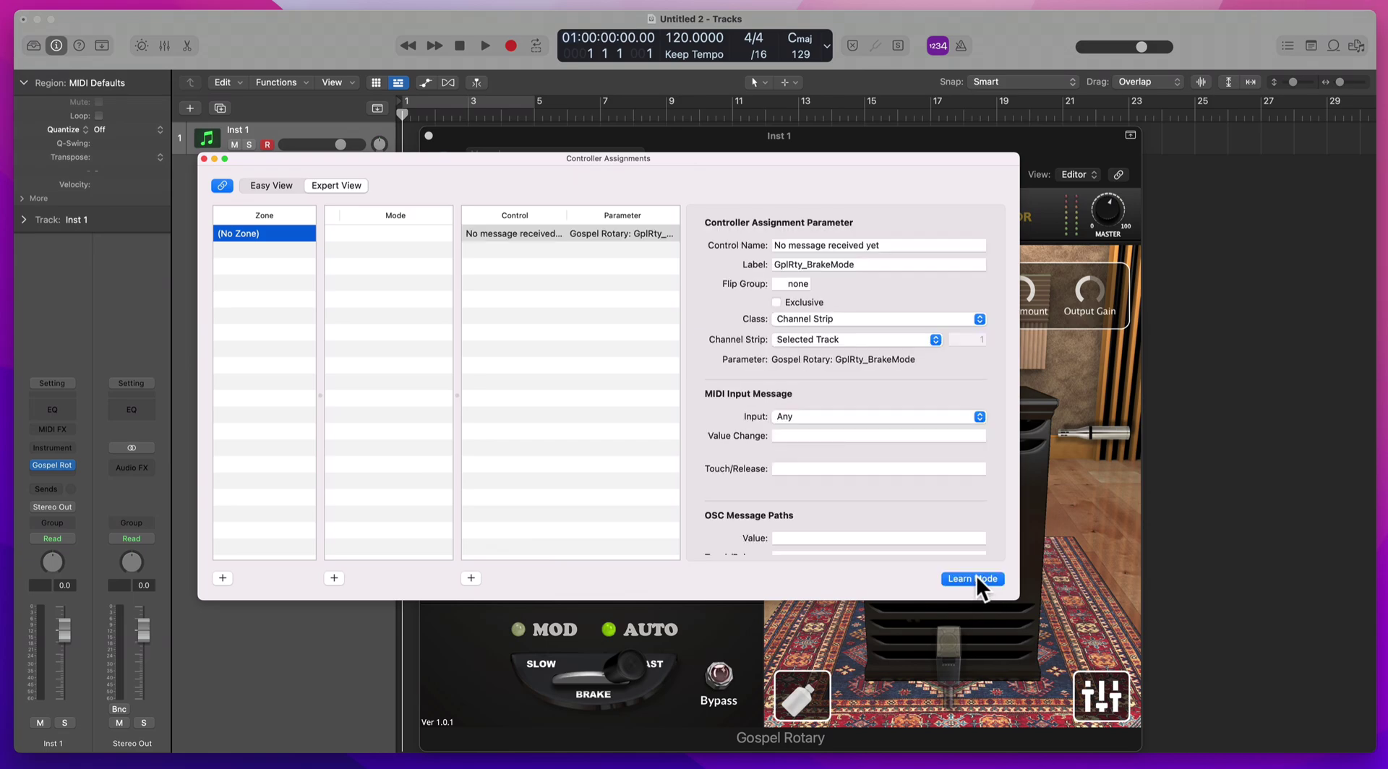
{"action": "left_click", "coordinate": [276, 185]}
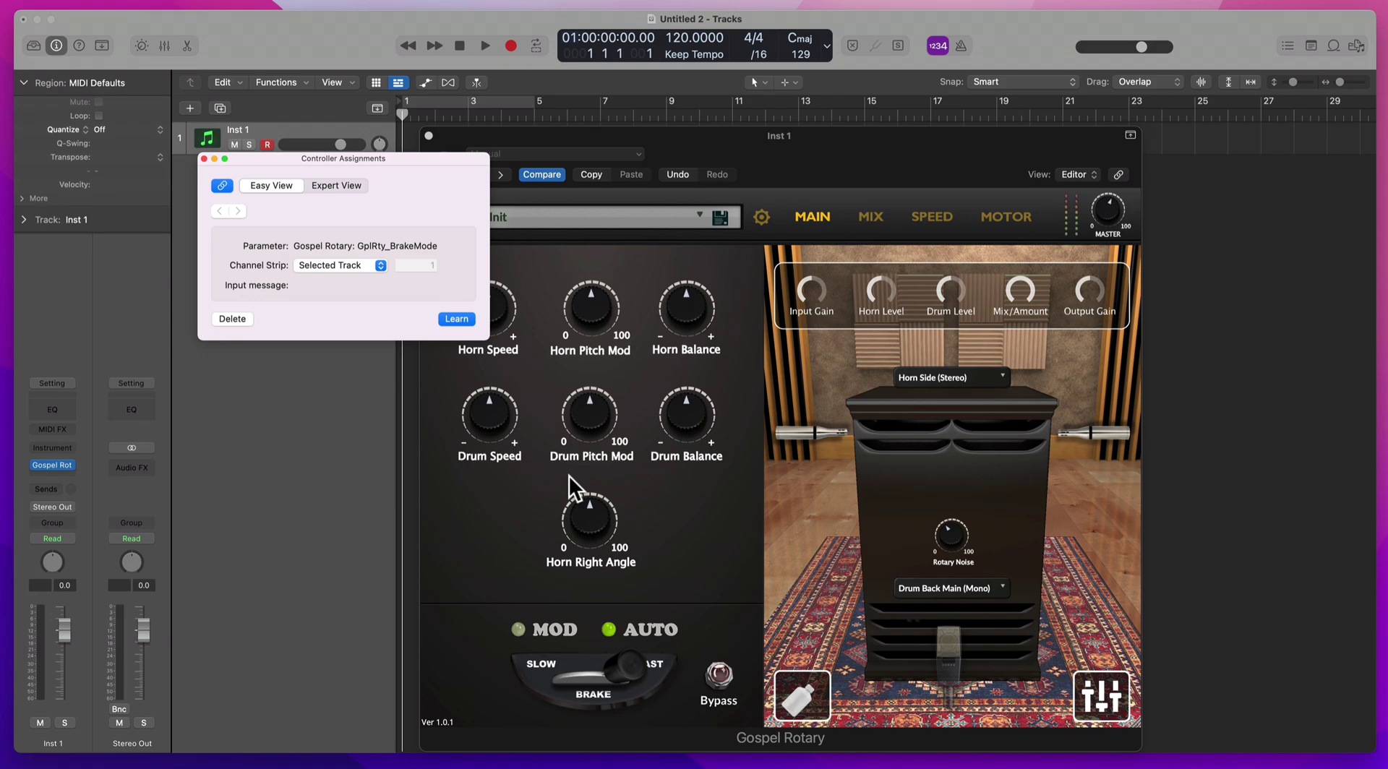
{"action": "left_click", "coordinate": [649, 672]}
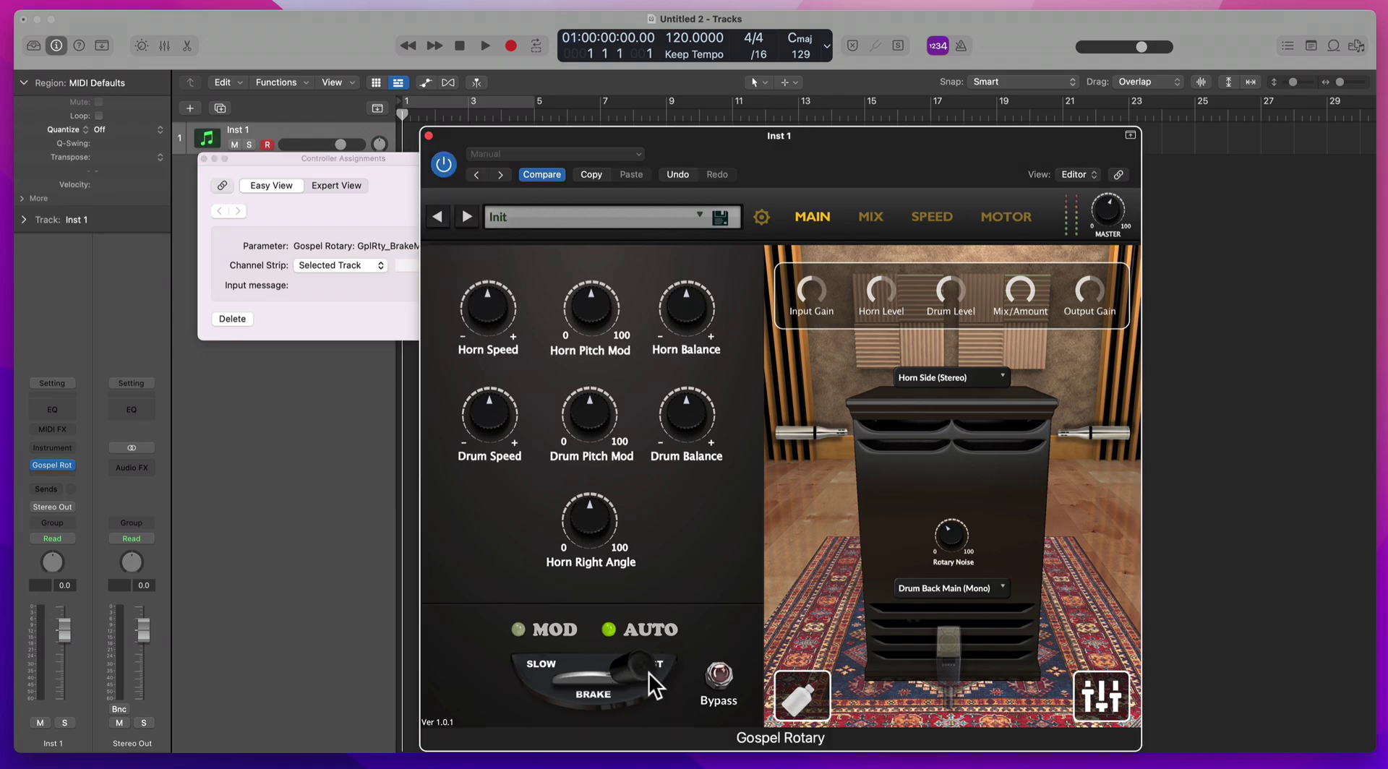
{"action": "left_click", "coordinate": [378, 160]}
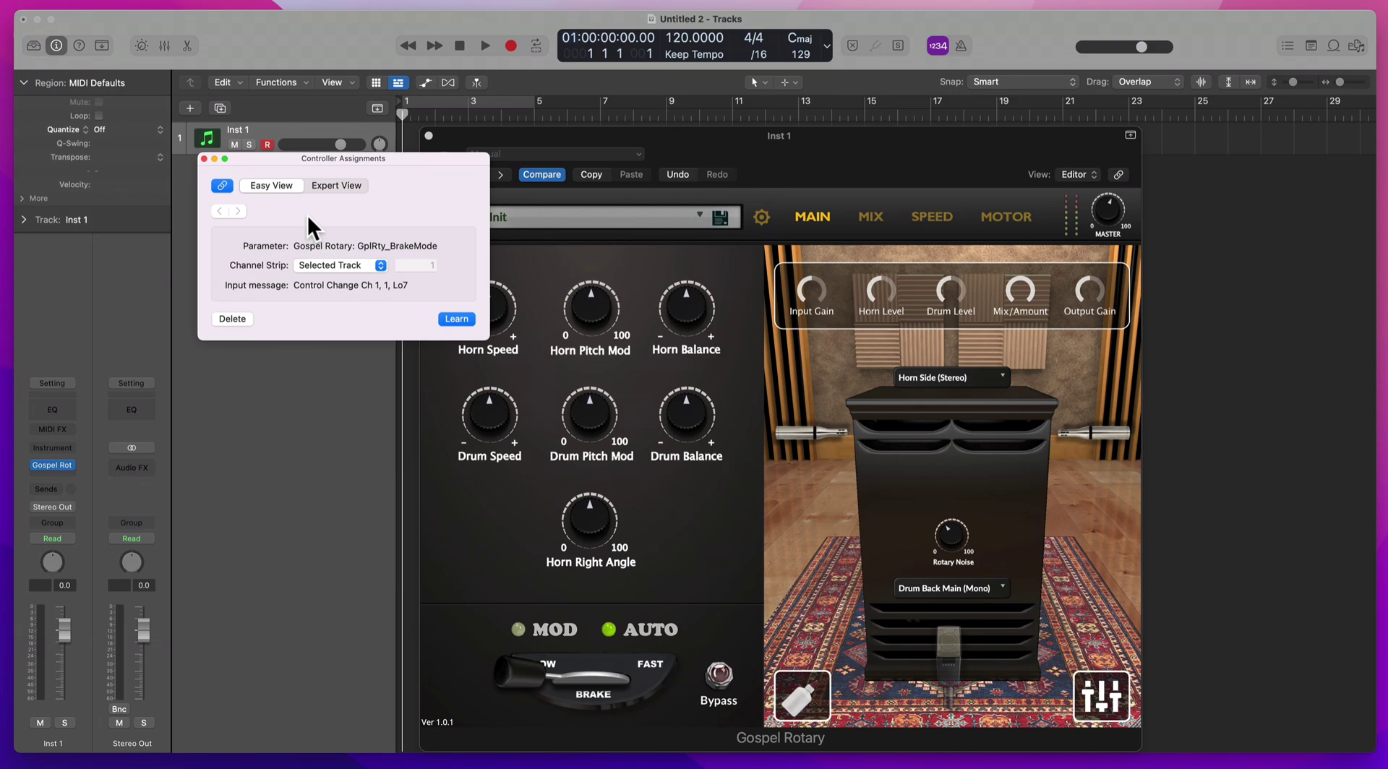
{"action": "left_click", "coordinate": [462, 319]}
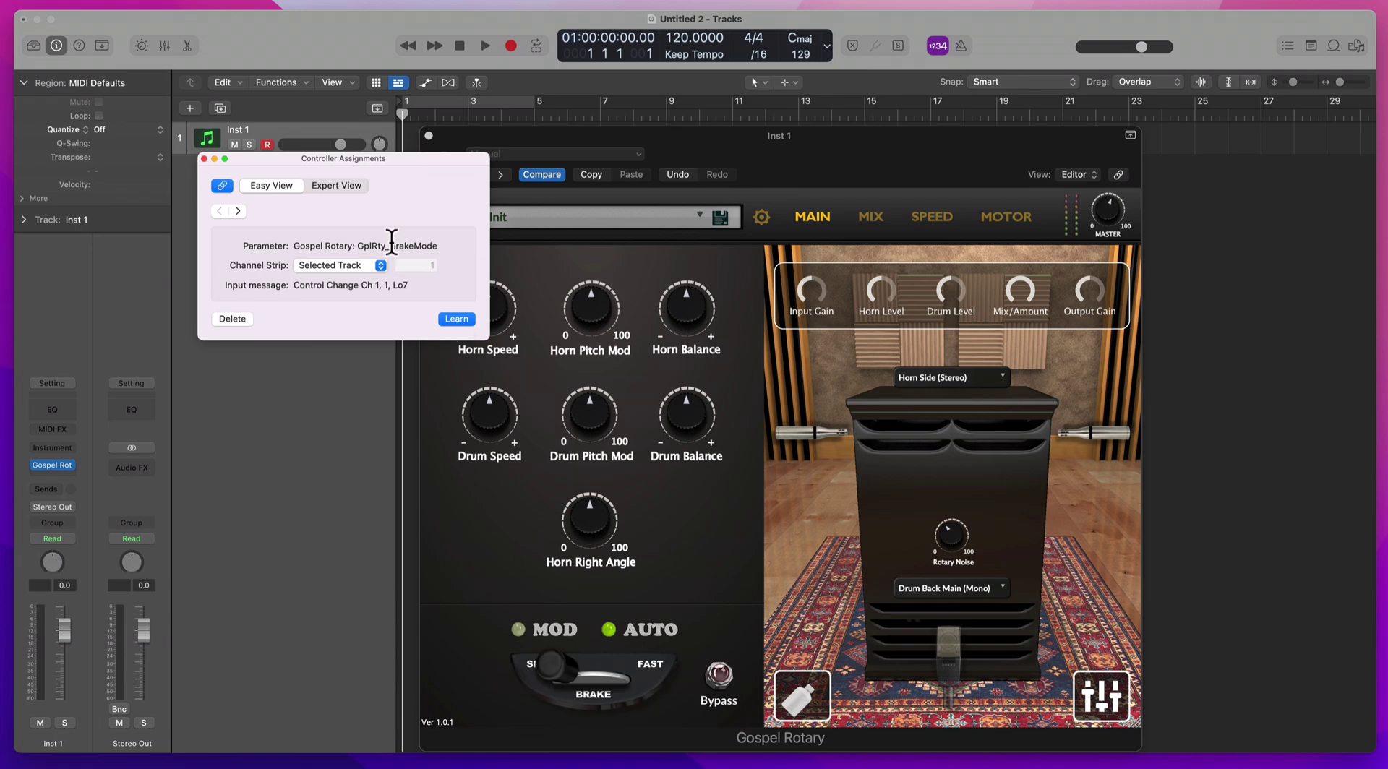
End learning, dismiss the reassignment warning, and flip the brake lever through Fast, Slow and Brake.
{"action": "left_click", "coordinate": [204, 156]}
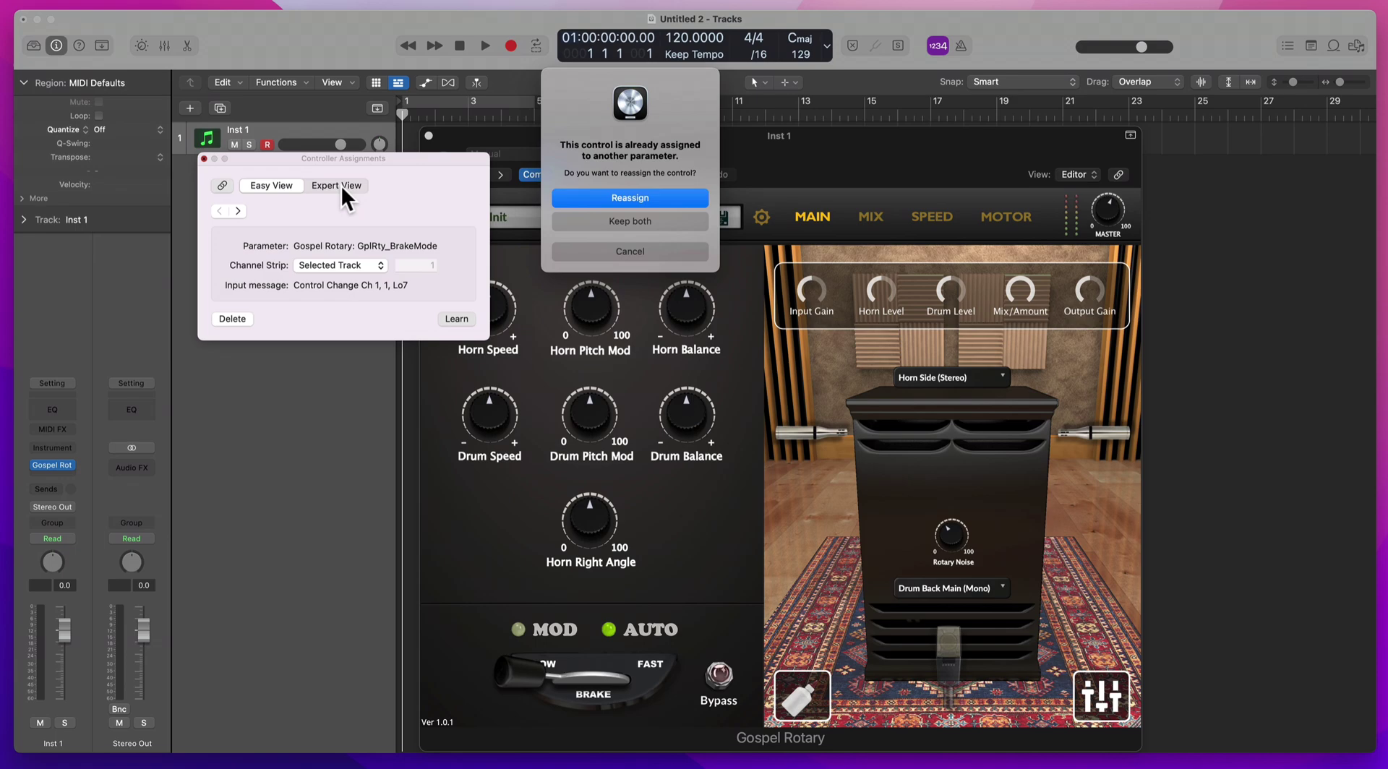
{"action": "left_click", "coordinate": [620, 252]}
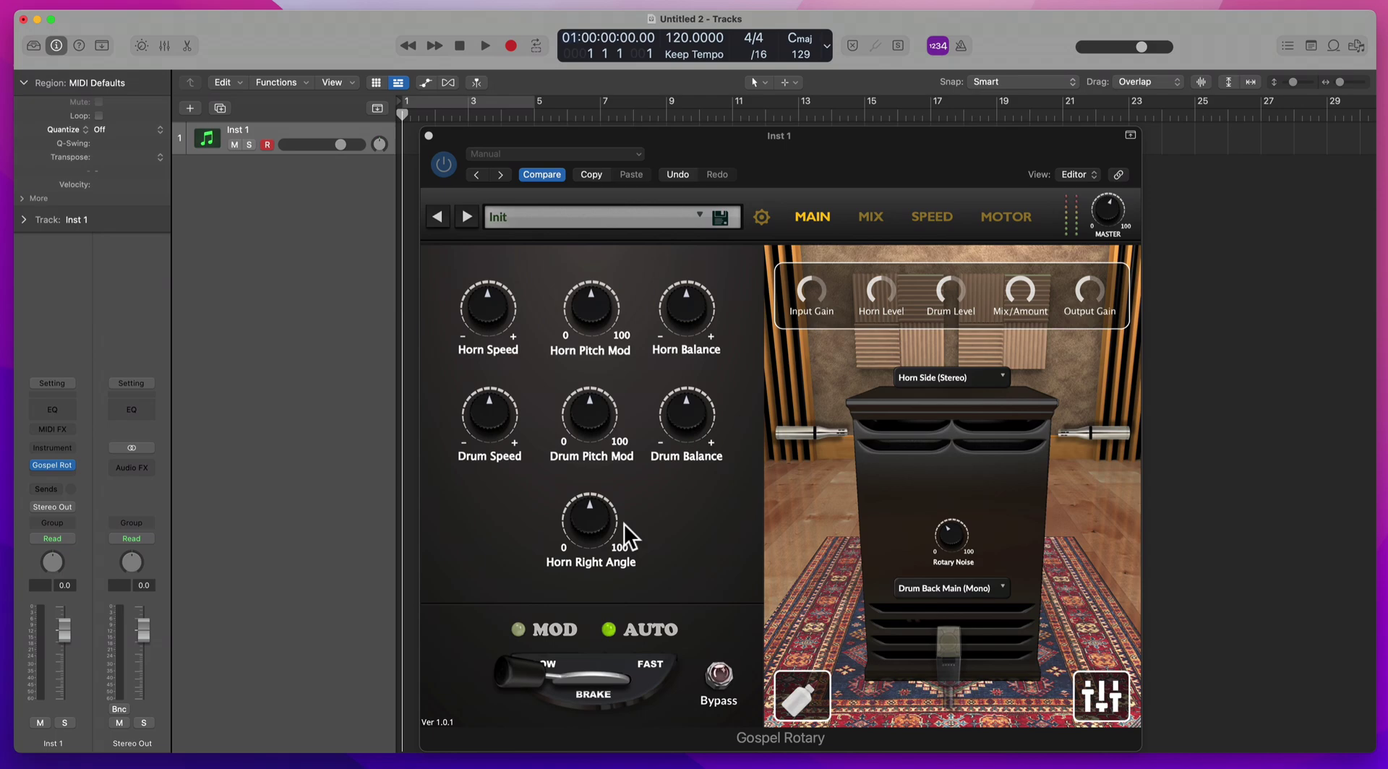
{"action": "left_click", "coordinate": [639, 664]}
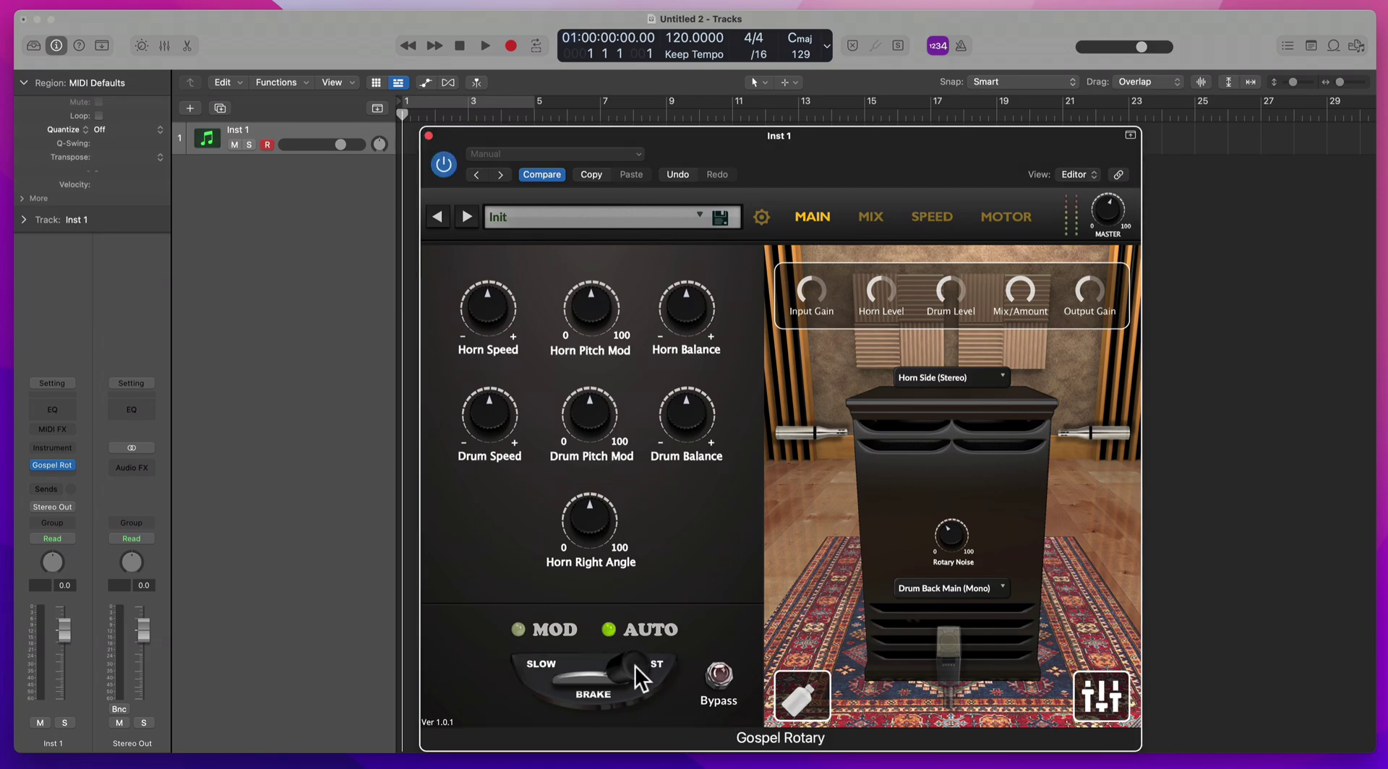
{"action": "left_click_drag", "start_coordinate": [635, 666], "coordinate": [495, 657]}
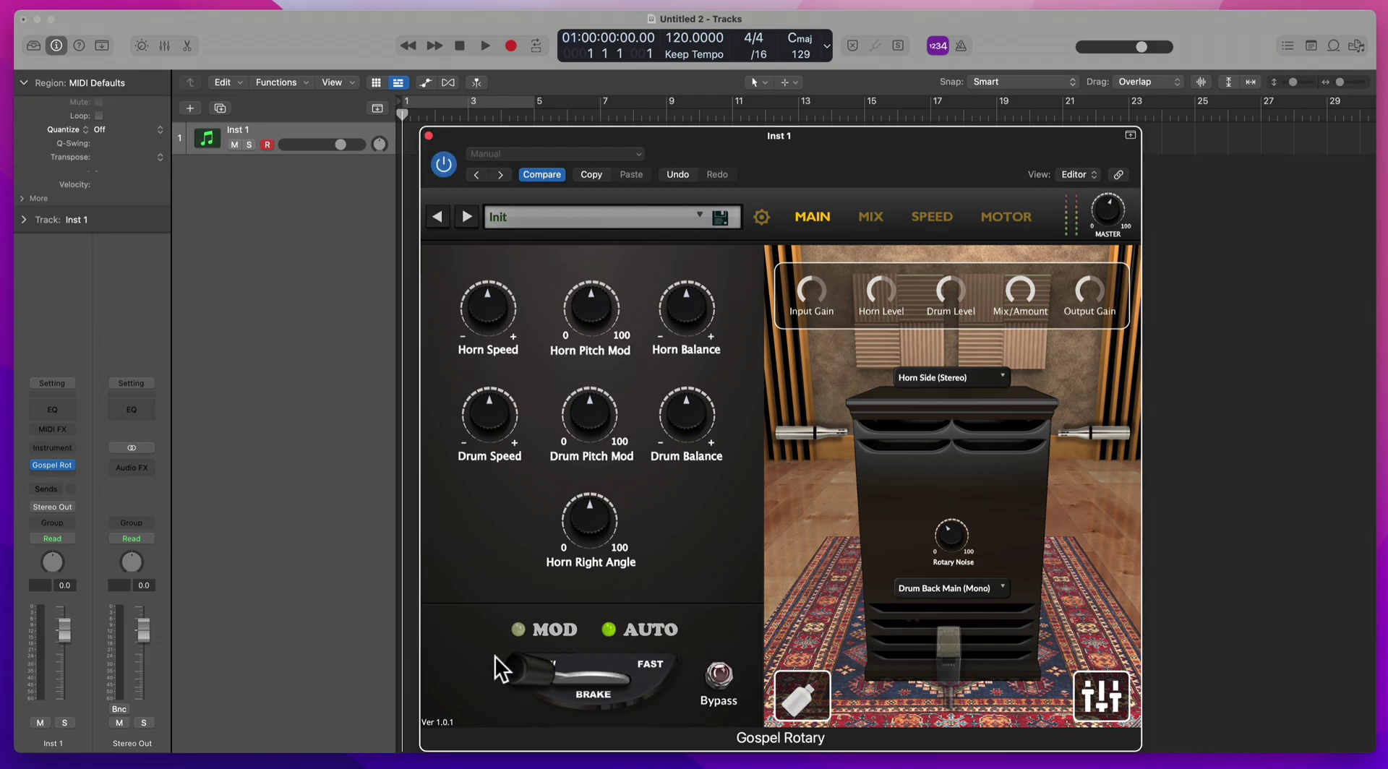
{"action": "left_click", "coordinate": [649, 665]}
{"action": "left_click", "coordinate": [596, 661]}
Delete all GplRty_BrakeMode assignments in Controller Assignments' Expert View.
{"action": "key", "text": "super+l"}
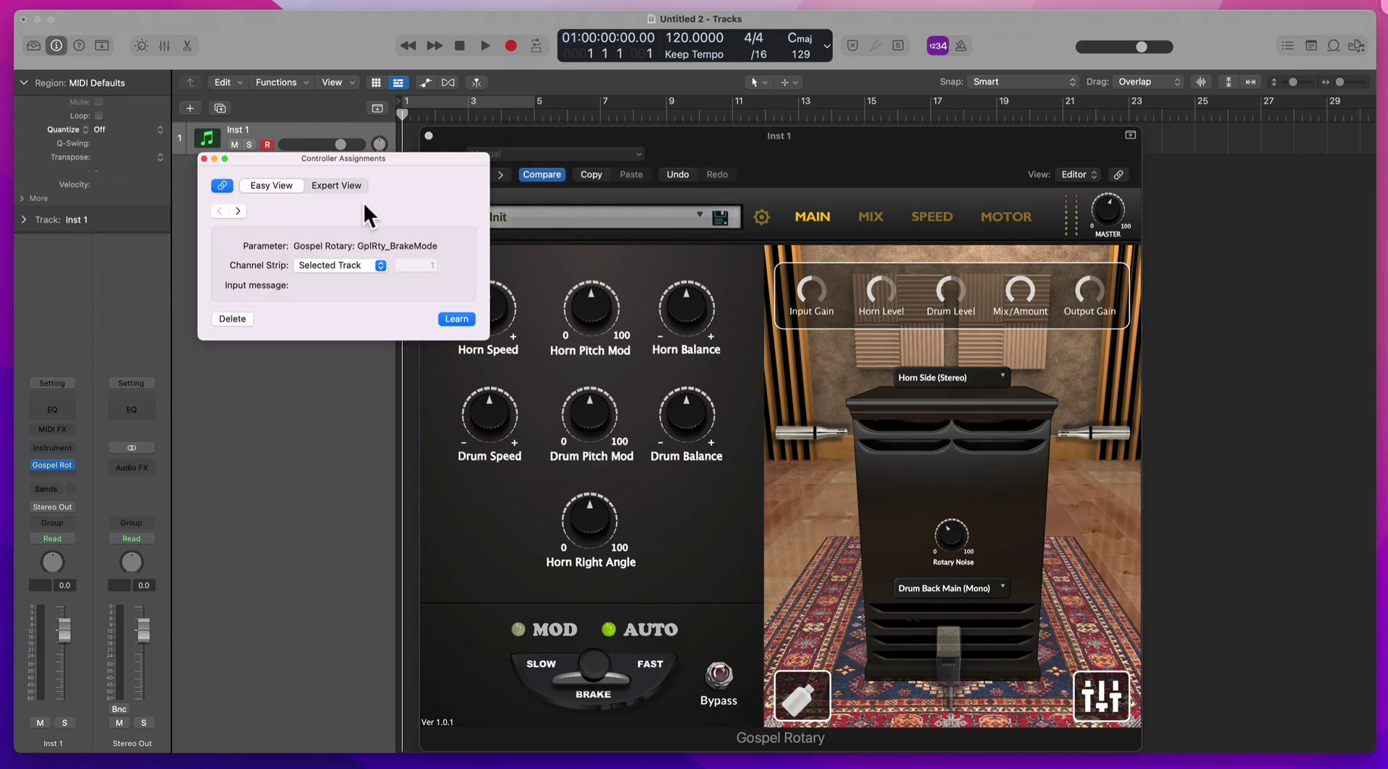
{"action": "left_click", "coordinate": [348, 187]}
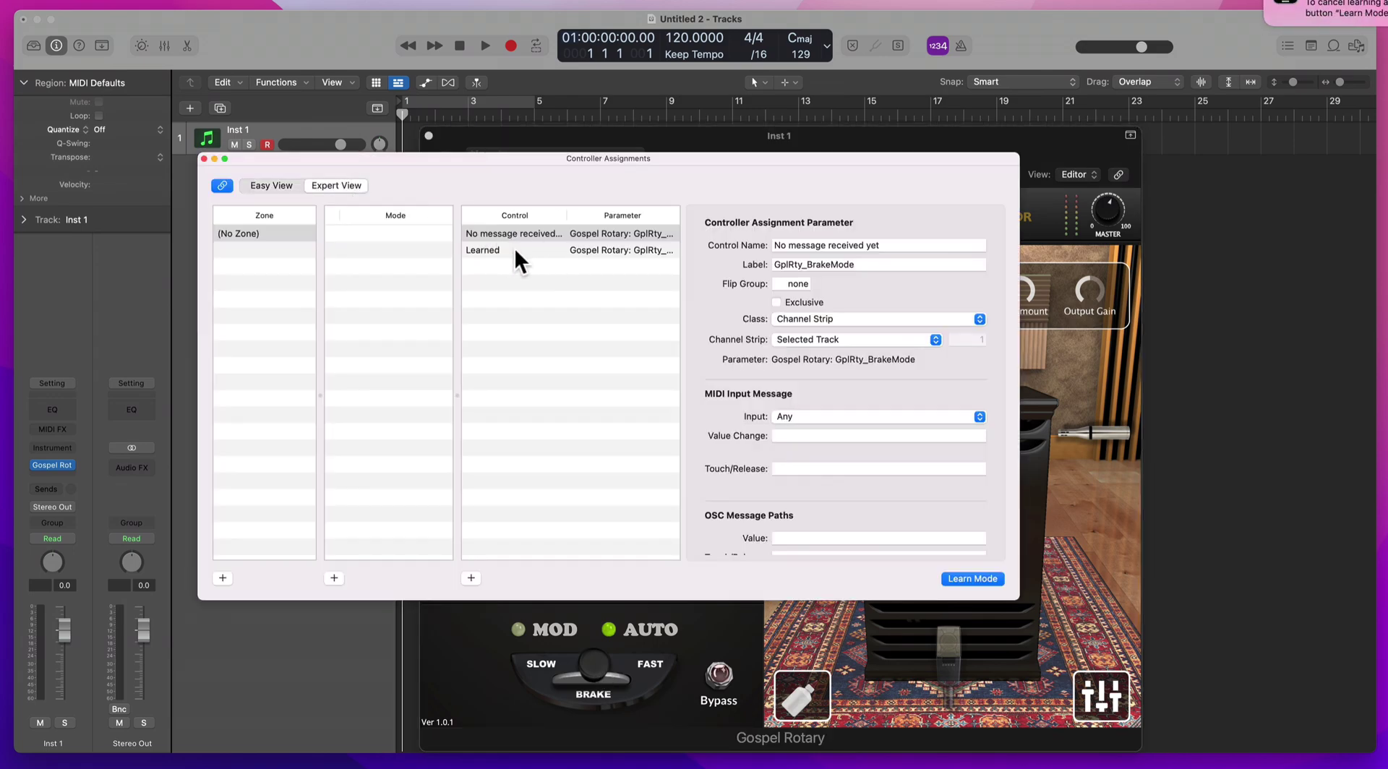
{"action": "double_click", "coordinate": [545, 232]}
{"action": "key", "text": "Escape"}
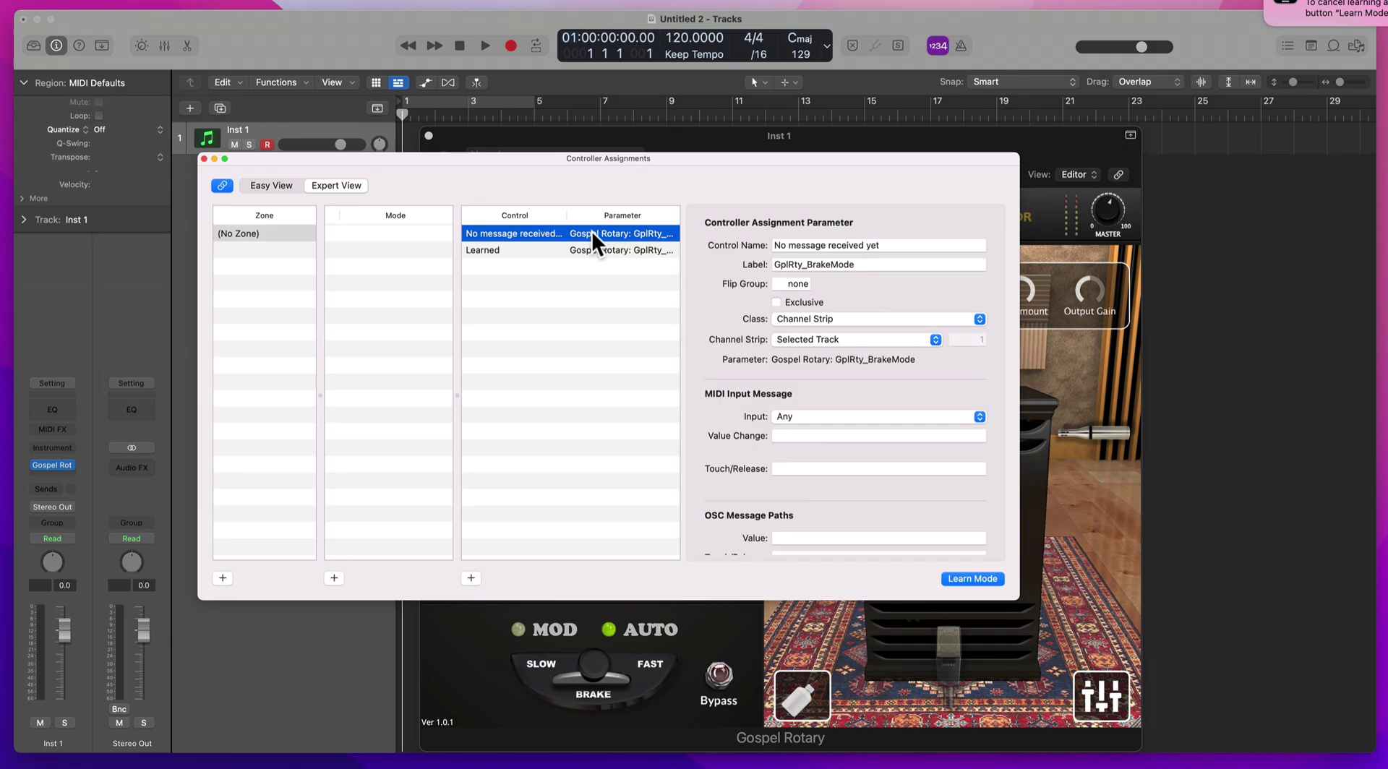
{"action": "key", "text": "Delete"}
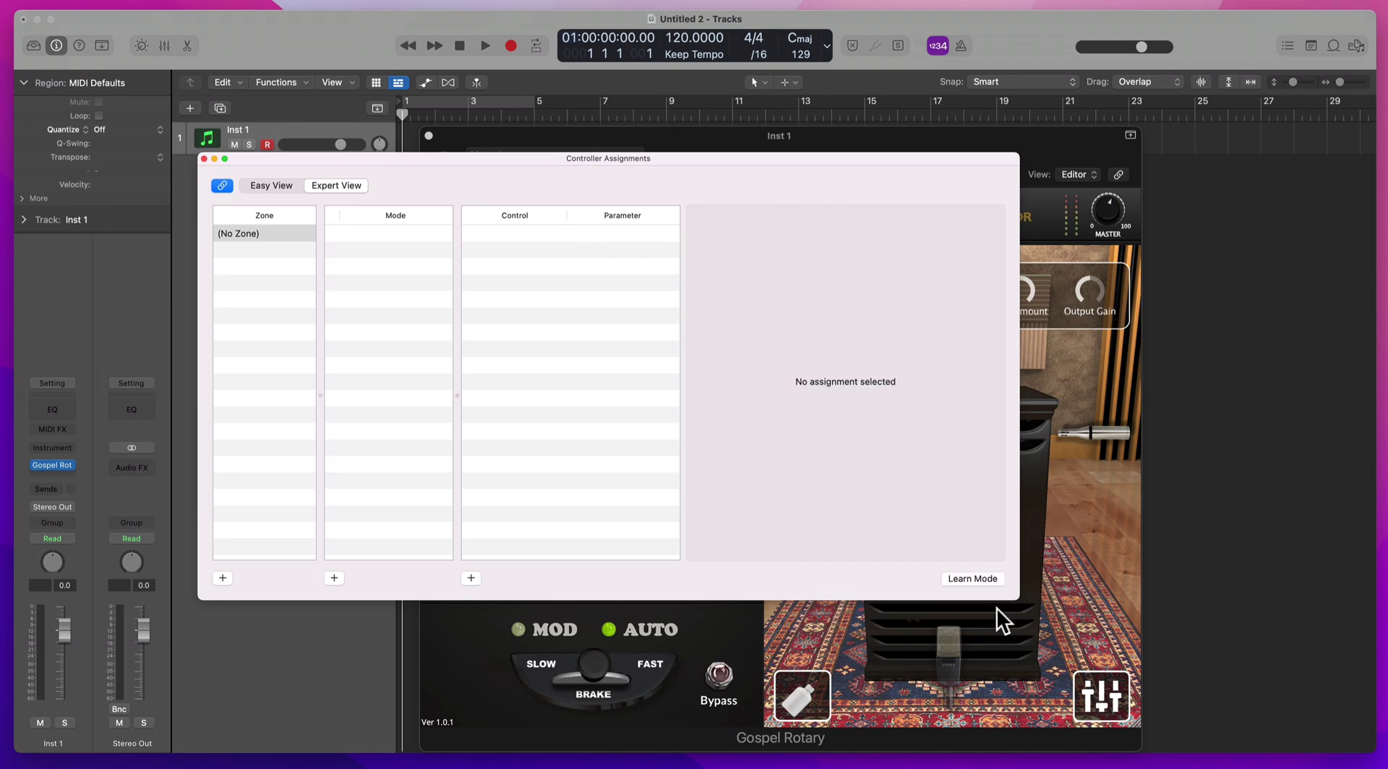
Set the lever to Fast and relearn GplRty_BrakeMode to Control Change Ch 1, 1, Lo7 in Easy View.
{"action": "left_click", "coordinate": [205, 159]}
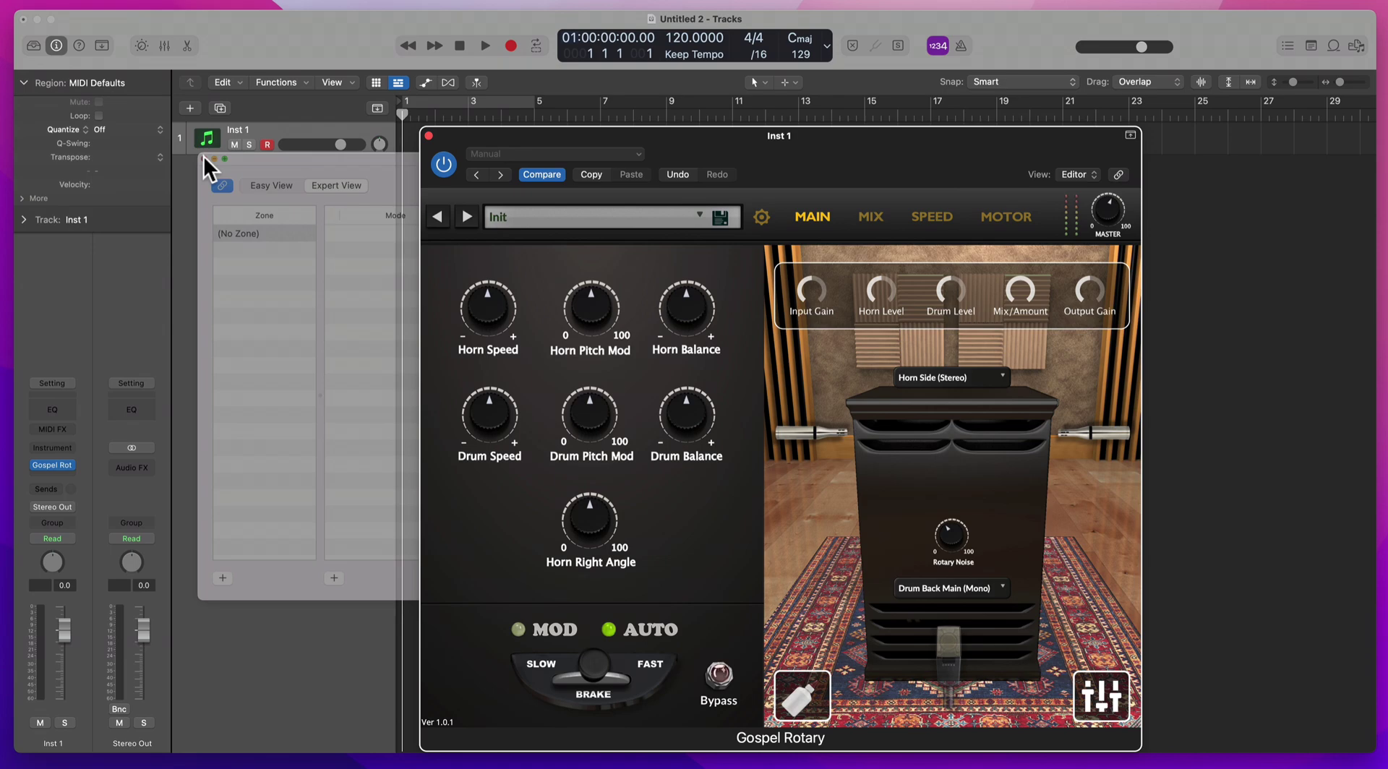
{"action": "left_click", "coordinate": [642, 668]}
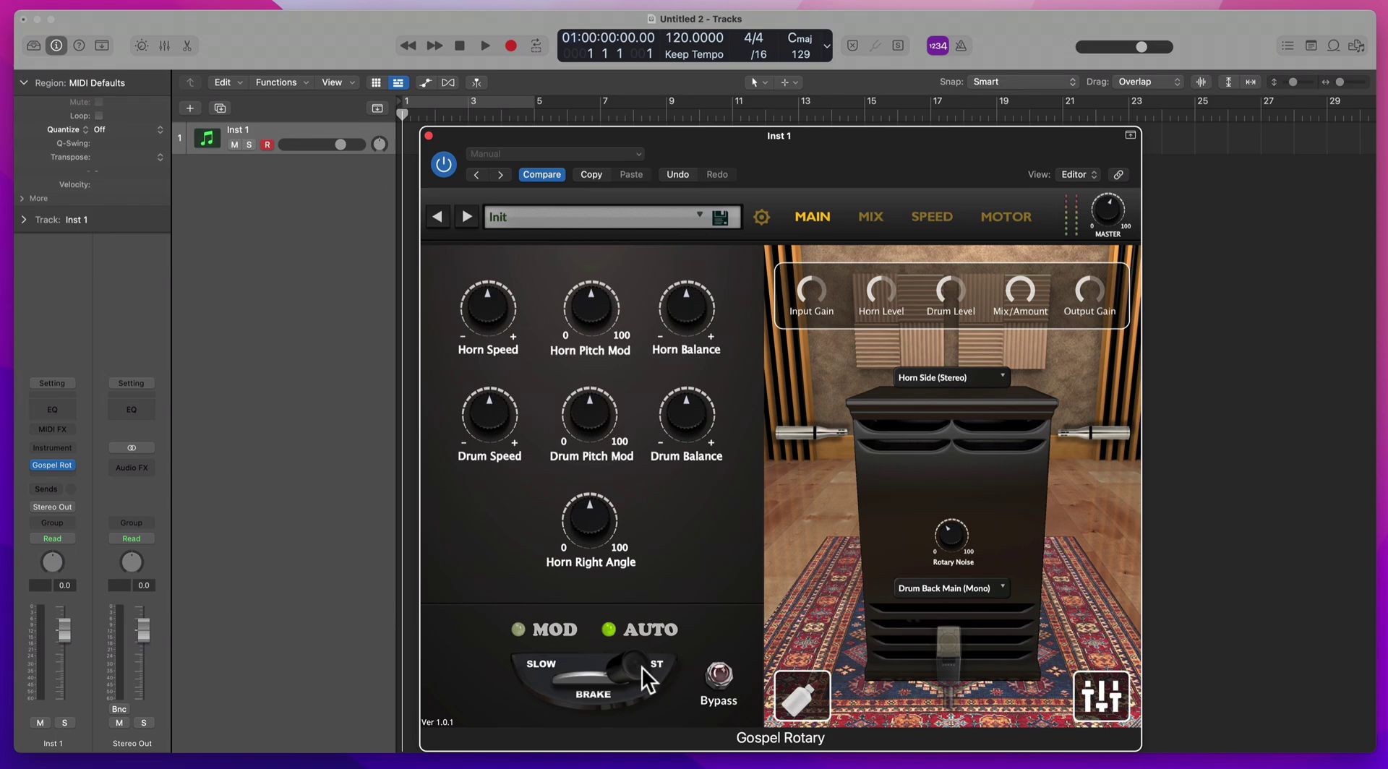
{"action": "key", "text": "super+l"}
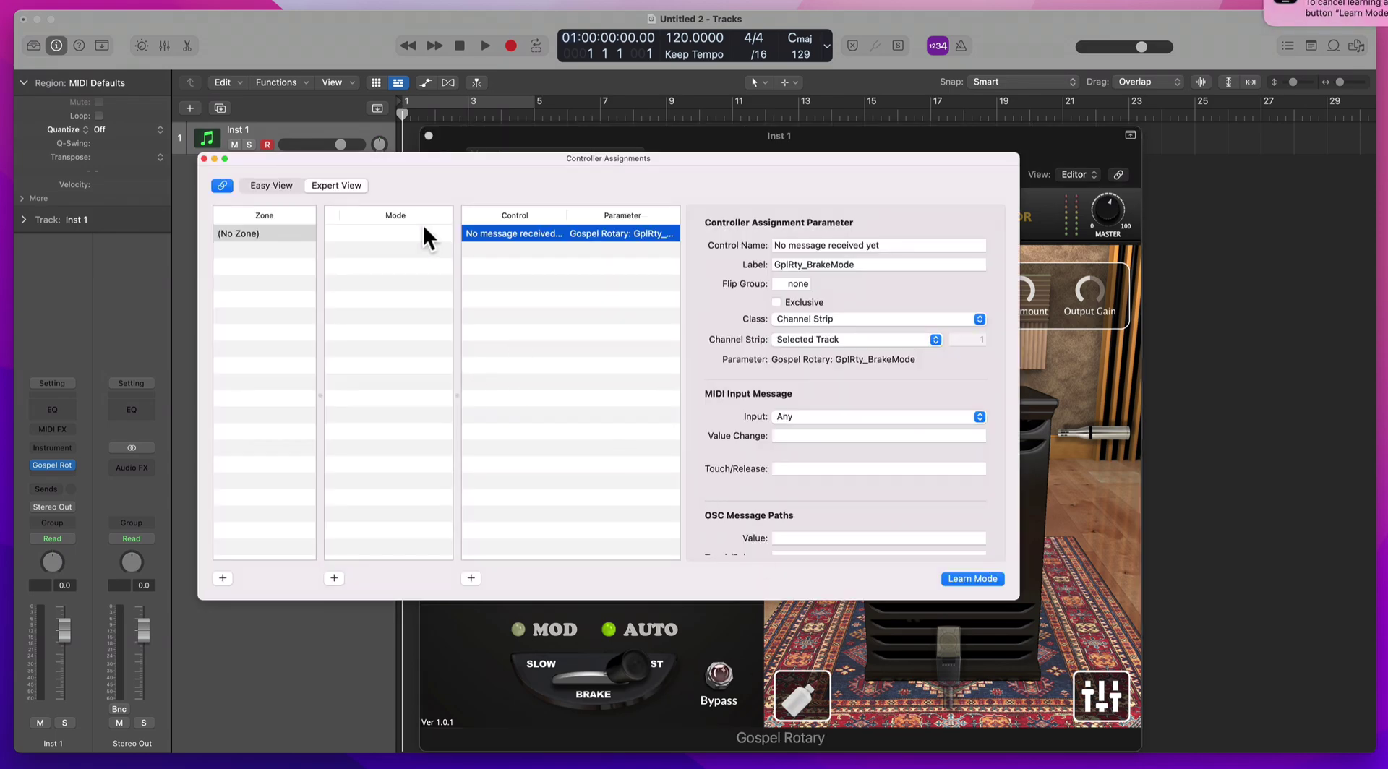
{"action": "left_click", "coordinate": [277, 186]}
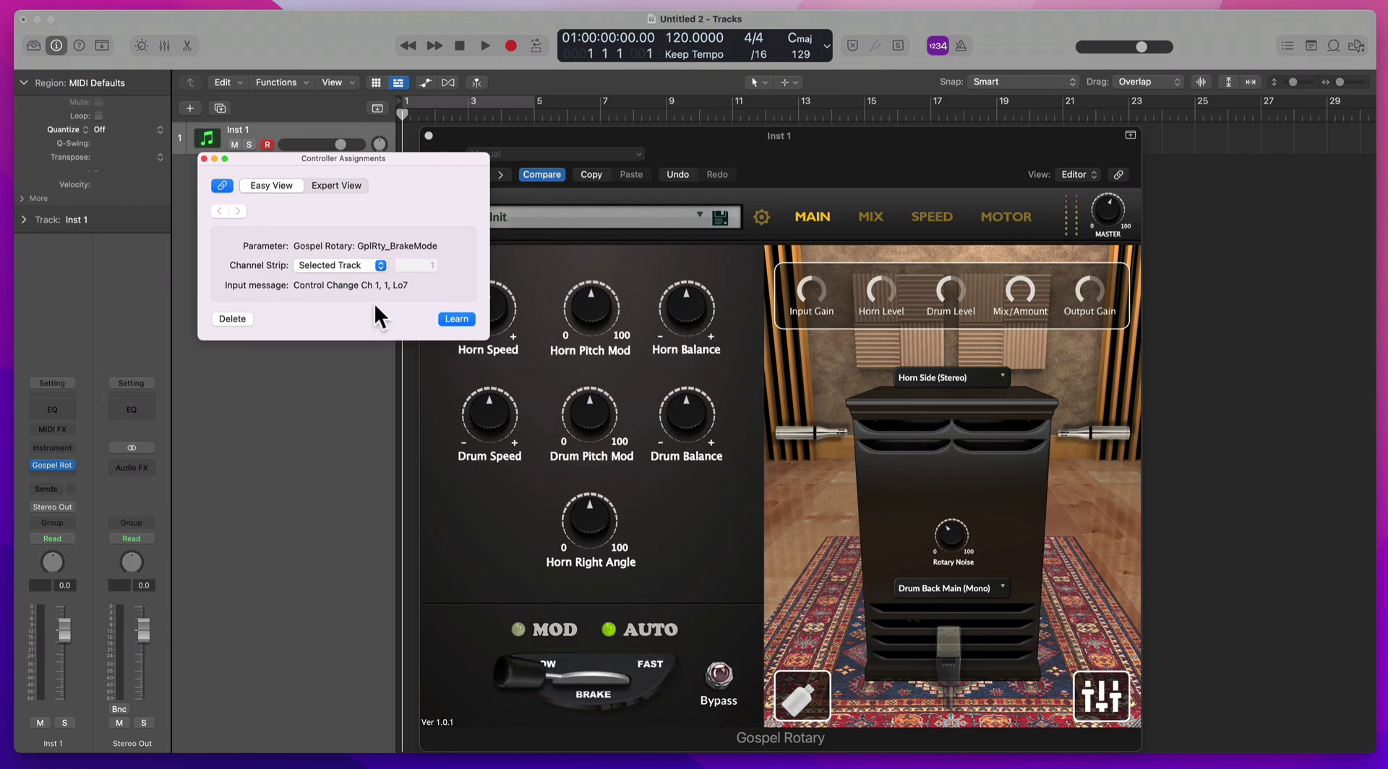
{"action": "left_click", "coordinate": [206, 160]}
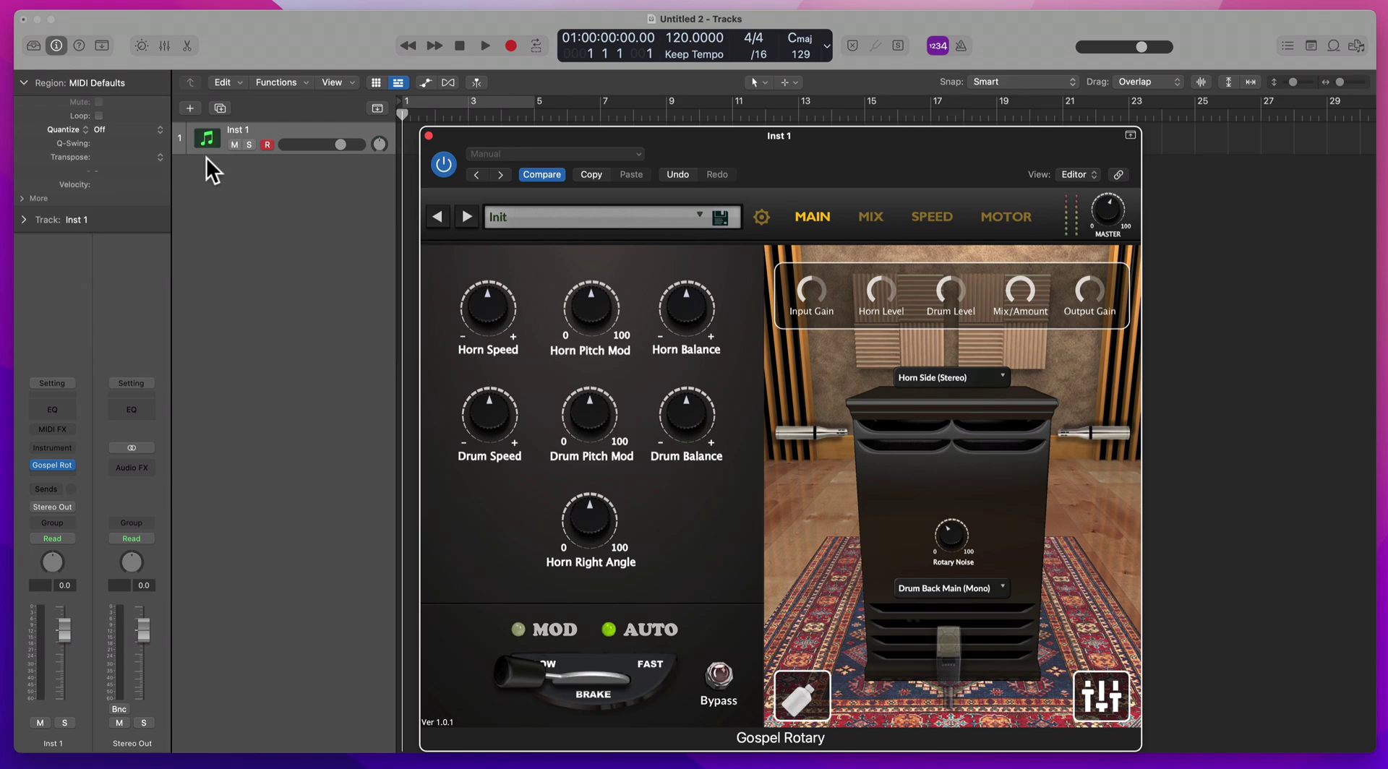